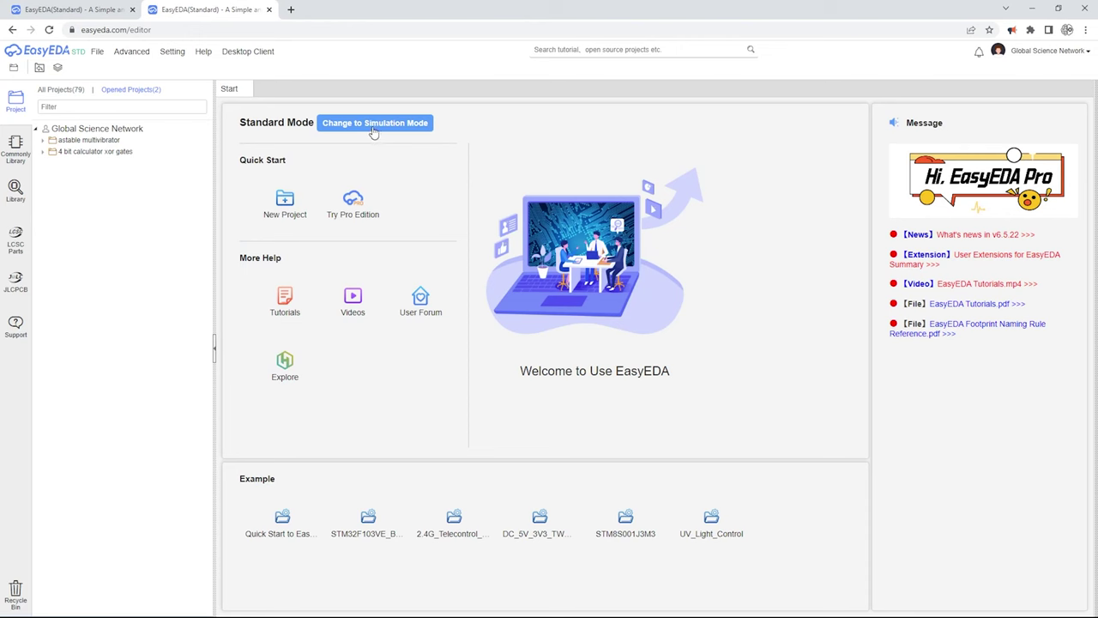
- Open the "4 bit calculator GSN" project from the OSHWLab search results in the simulation-mode editor and run its simulation
click(375, 127)
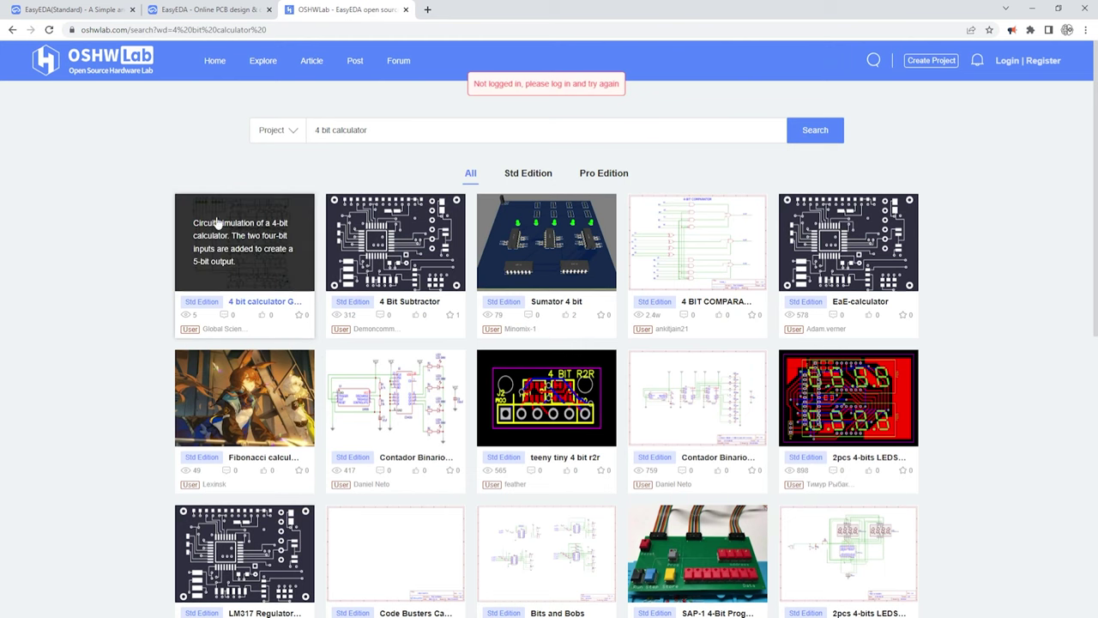
click(243, 249)
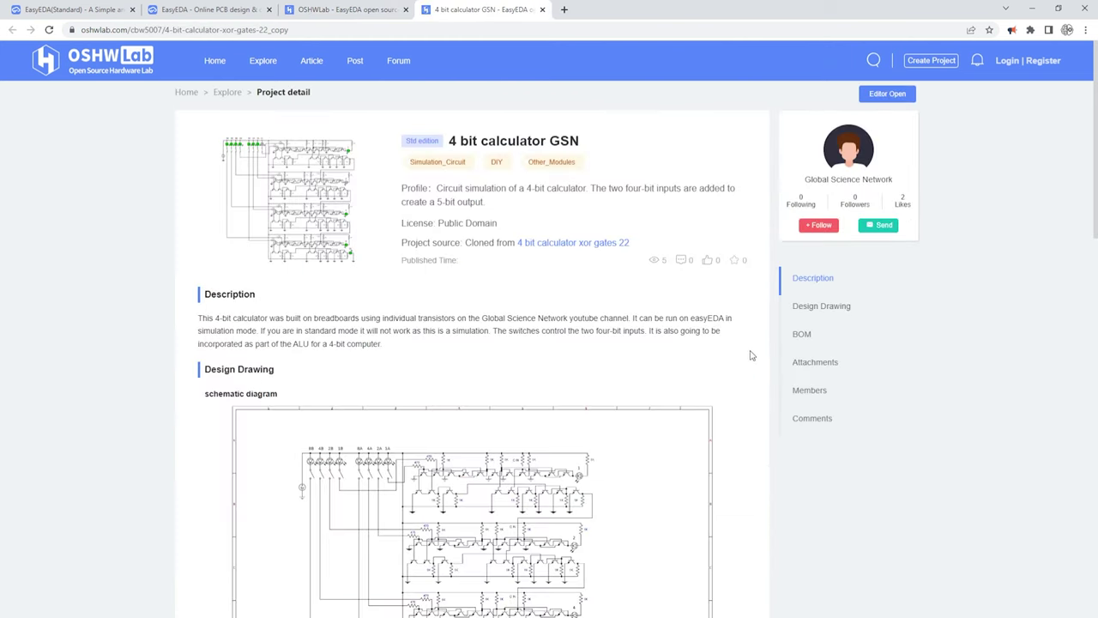
scroll(751, 354, down, 4)
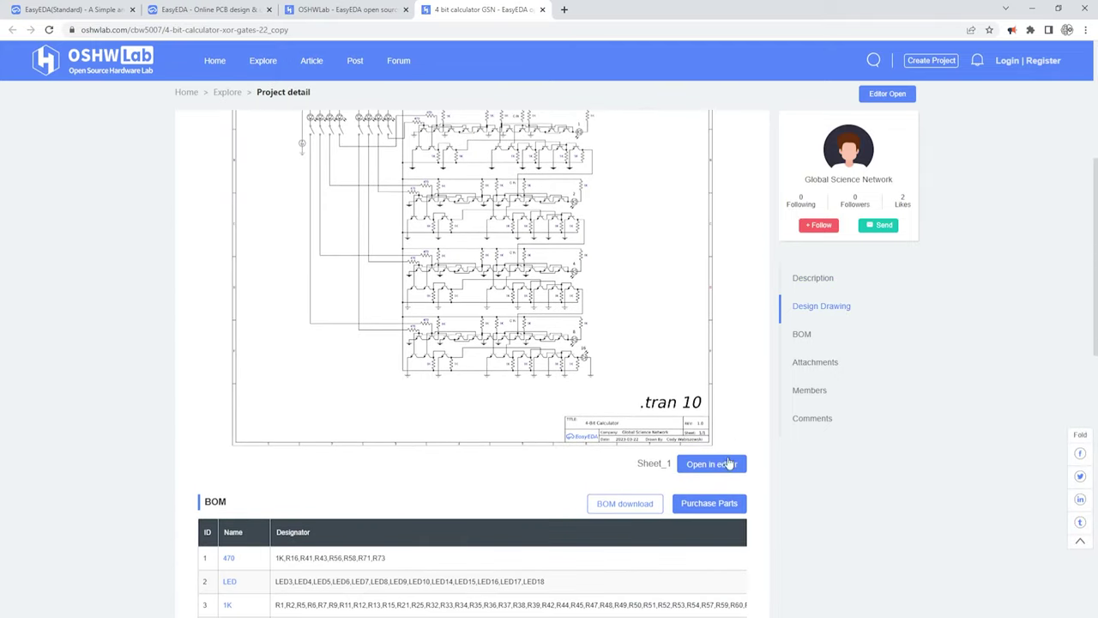
click(726, 463)
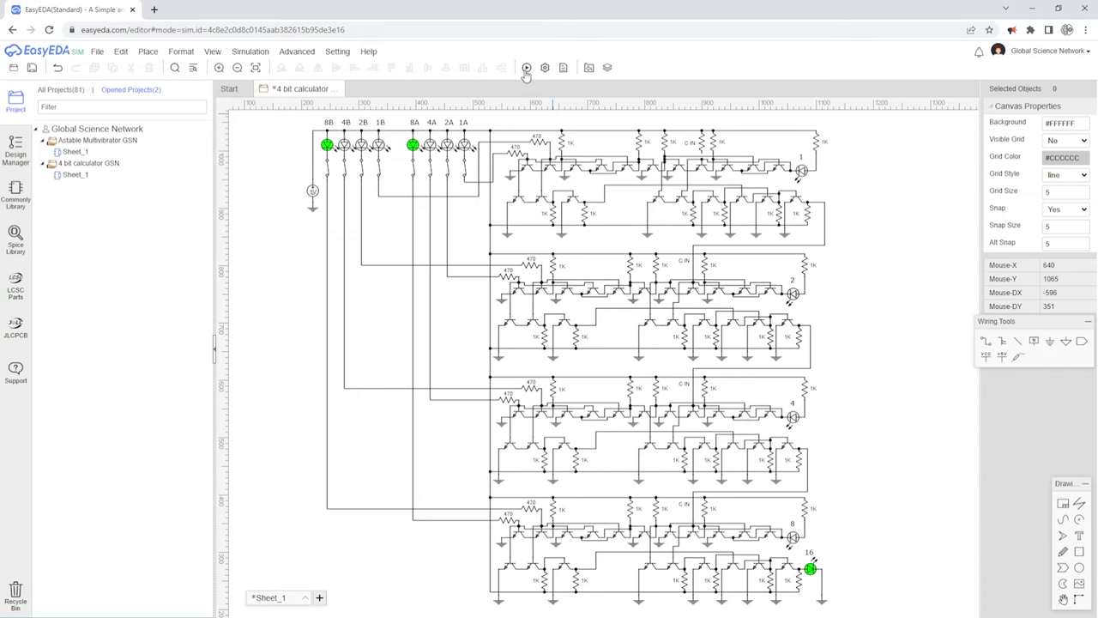
click(526, 68)
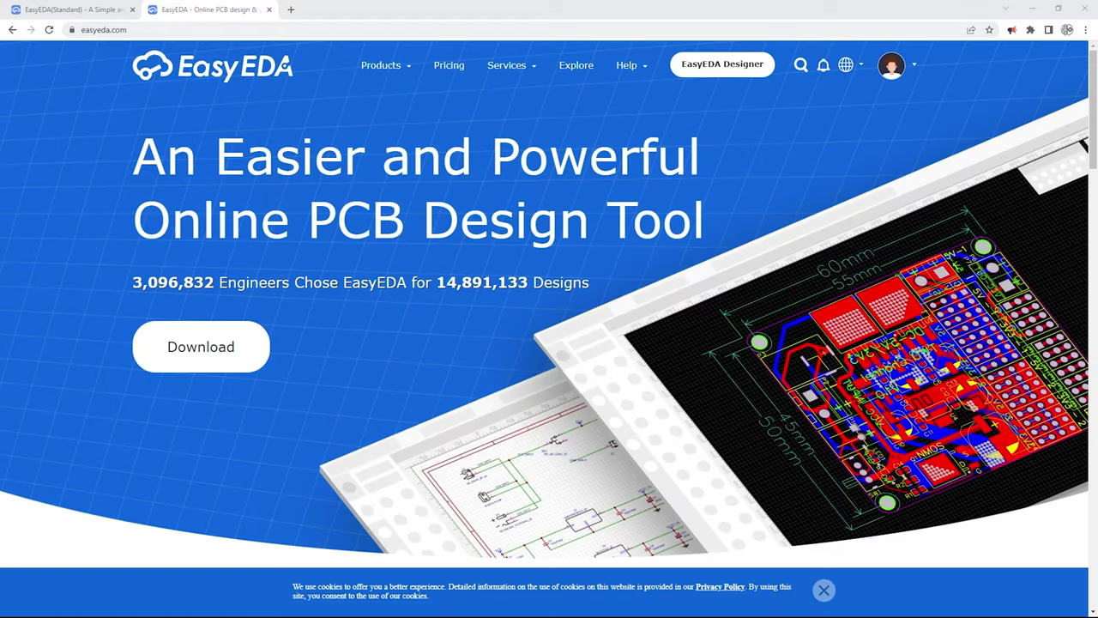
drag(137, 30, 272, 30)
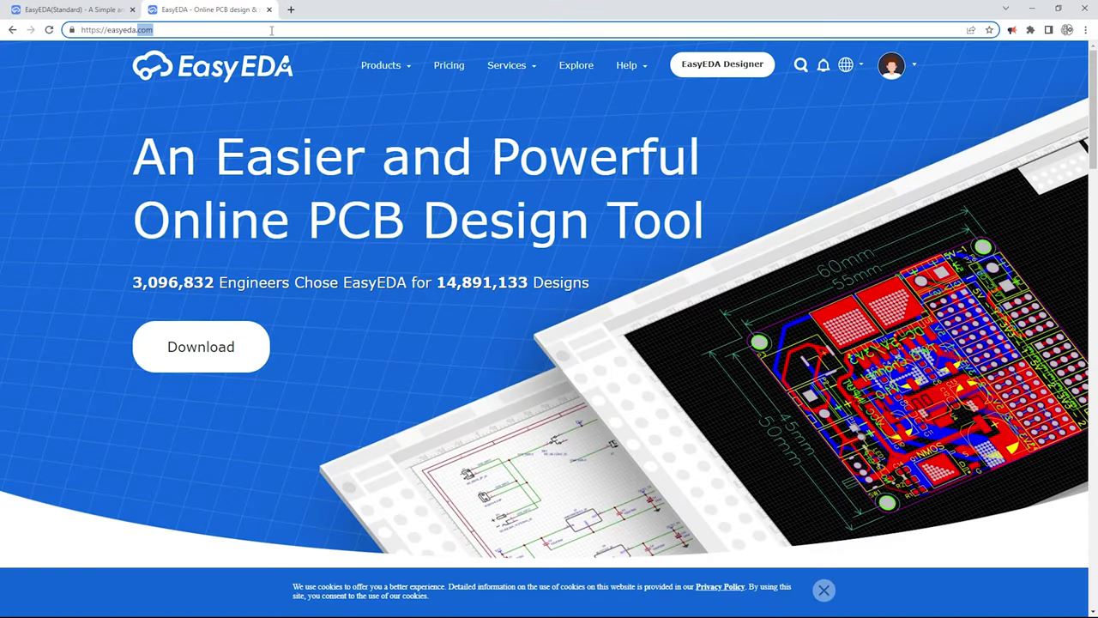
click(274, 53)
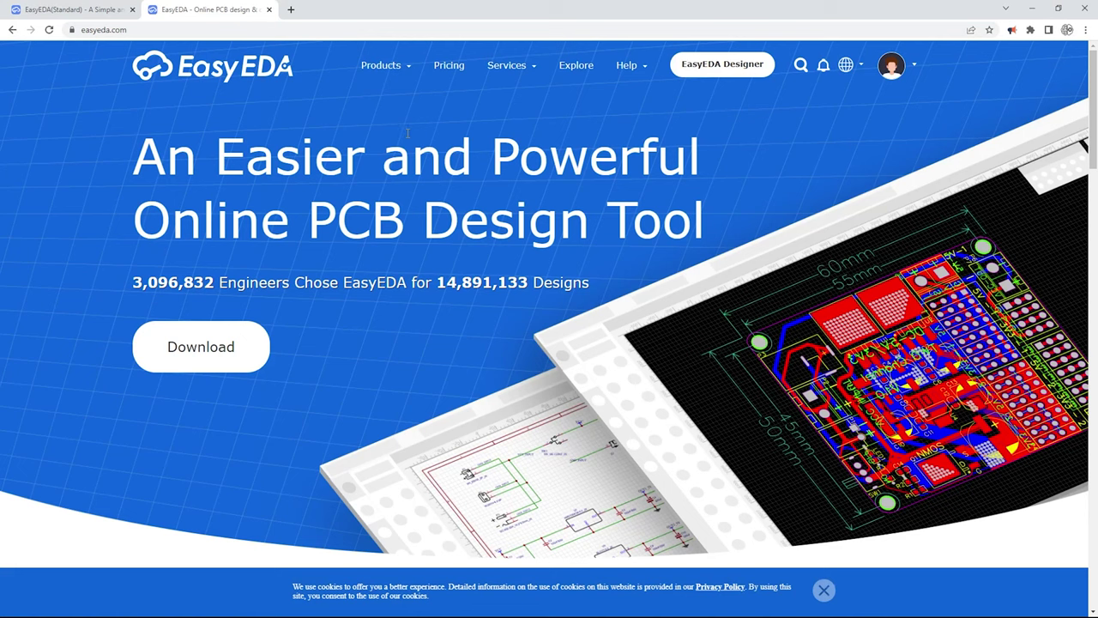
mouse_move(402, 76)
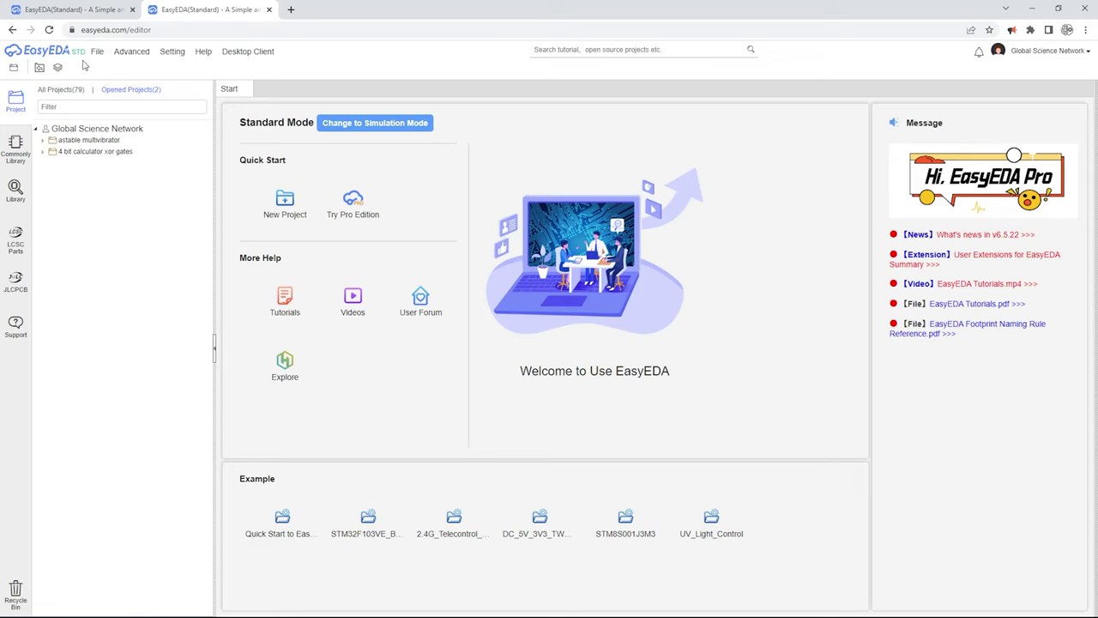
- Switch the editor to simulation mode and create a new project titled "example1"
click(375, 129)
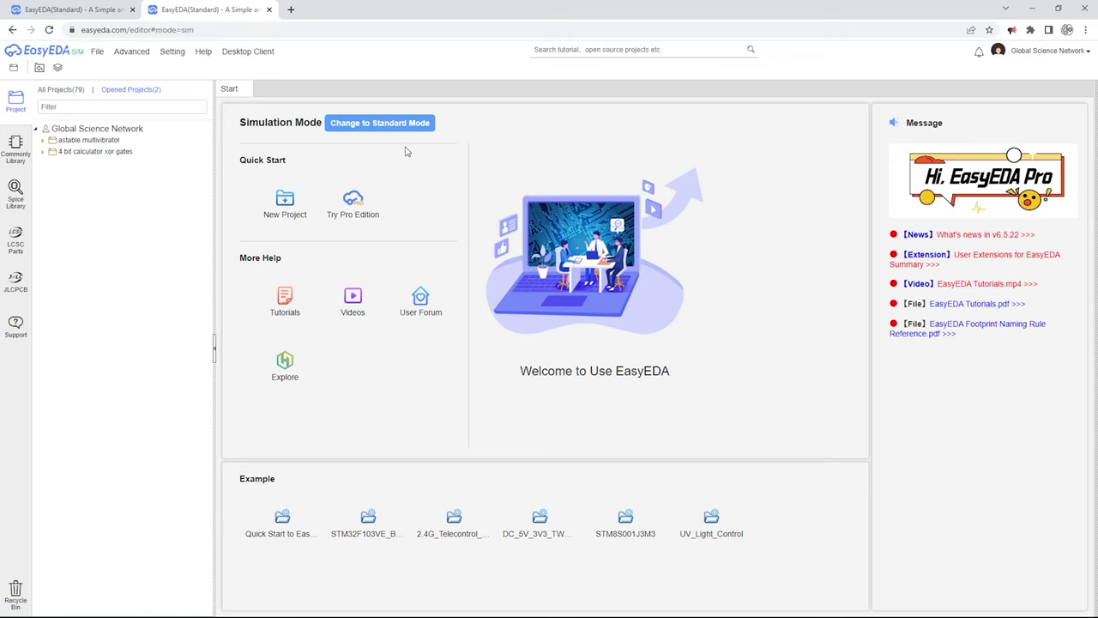
click(98, 52)
mouse_move(110, 65)
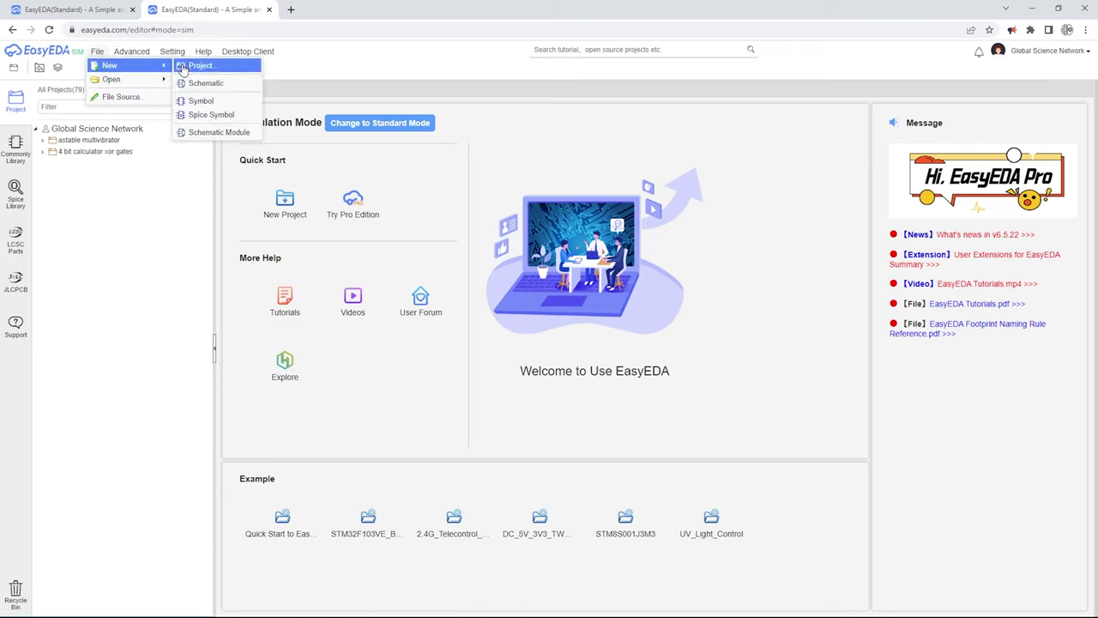
click(182, 68)
text(example1)
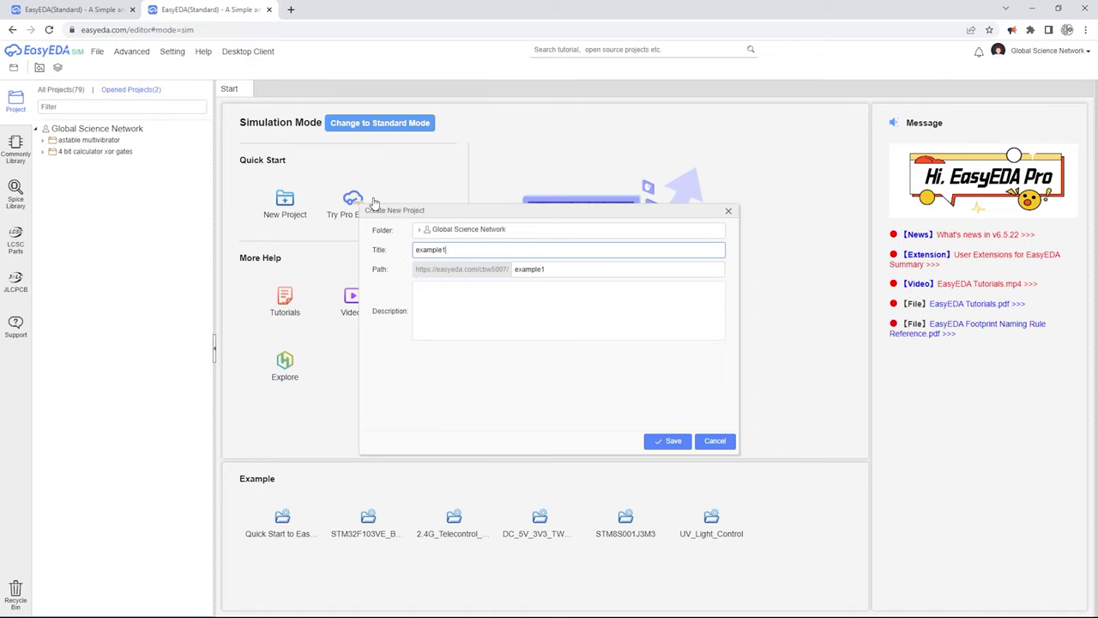
click(674, 441)
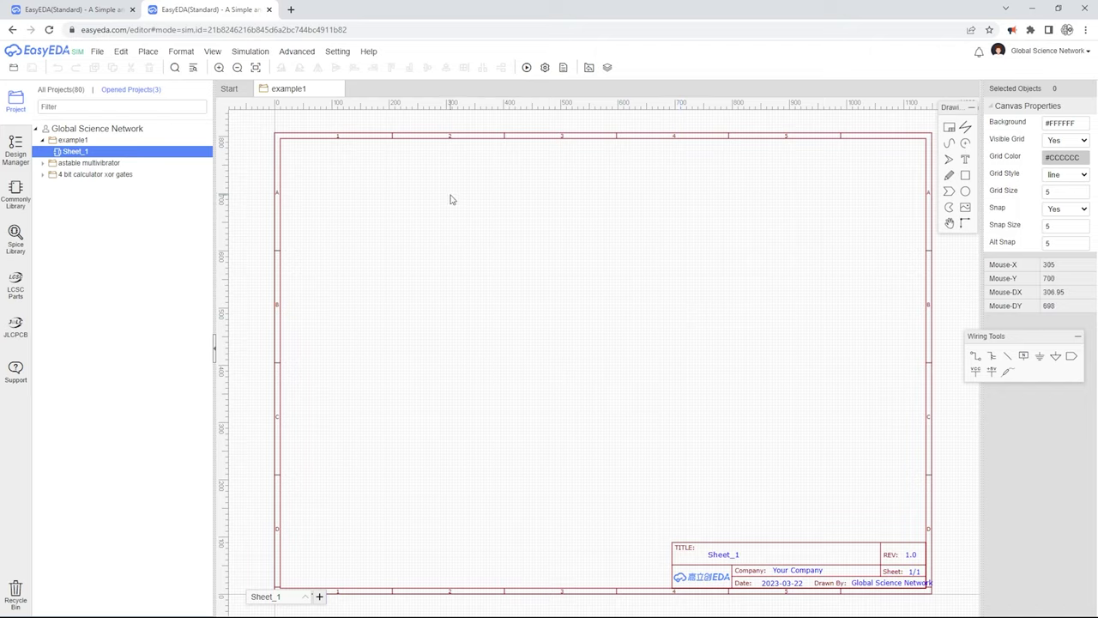
- Apply the Black on White theme to the schematic sheet and hide the grid
click(212, 51)
mouse_move(227, 86)
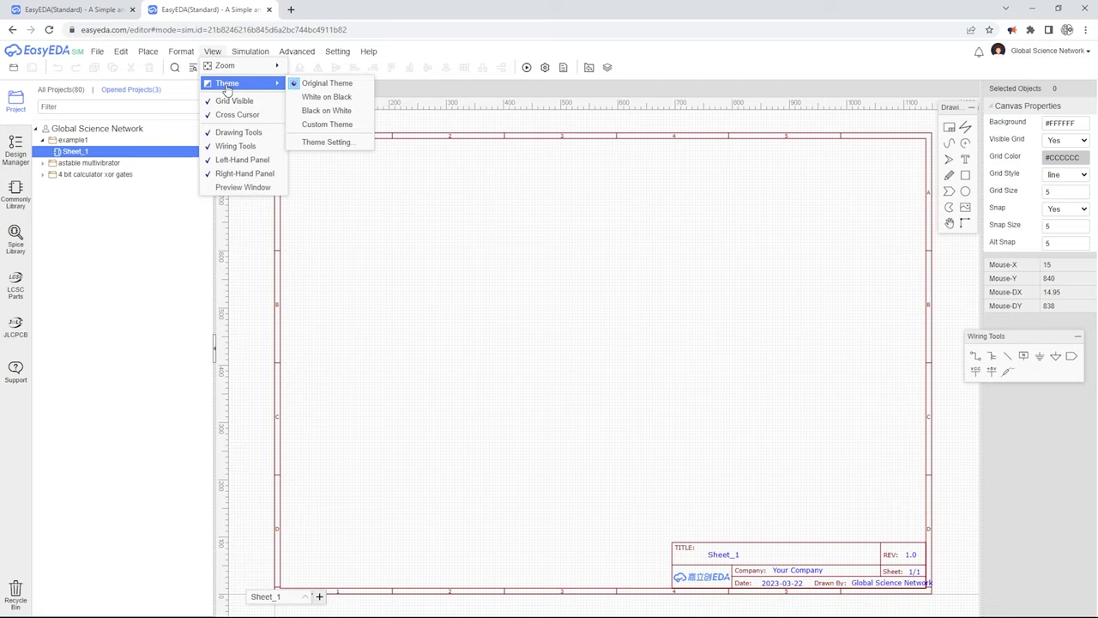
click(315, 111)
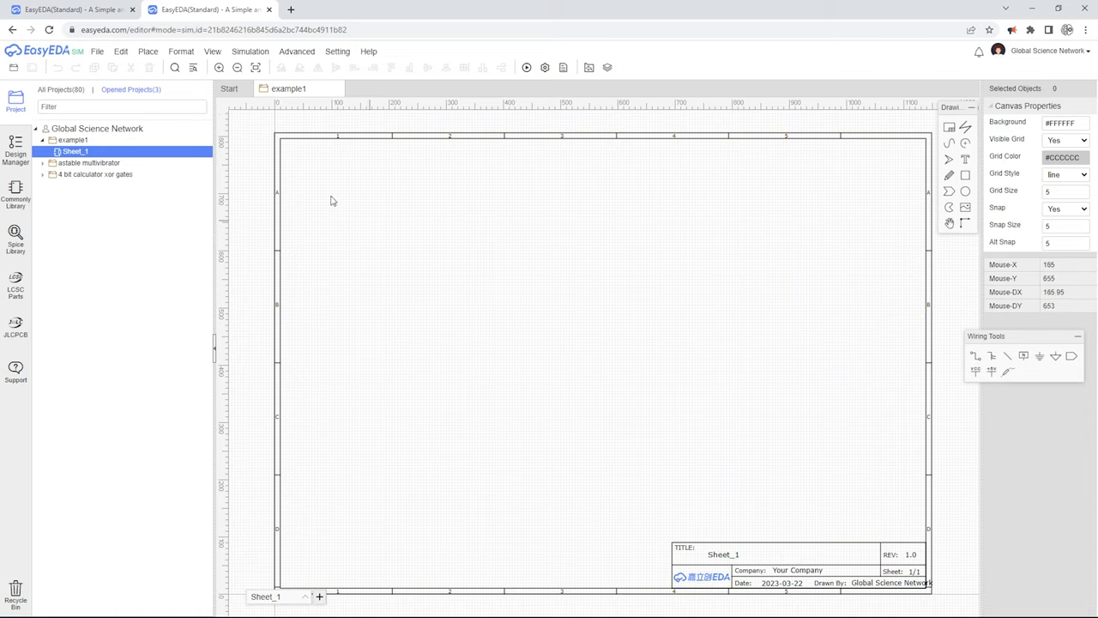
click(213, 52)
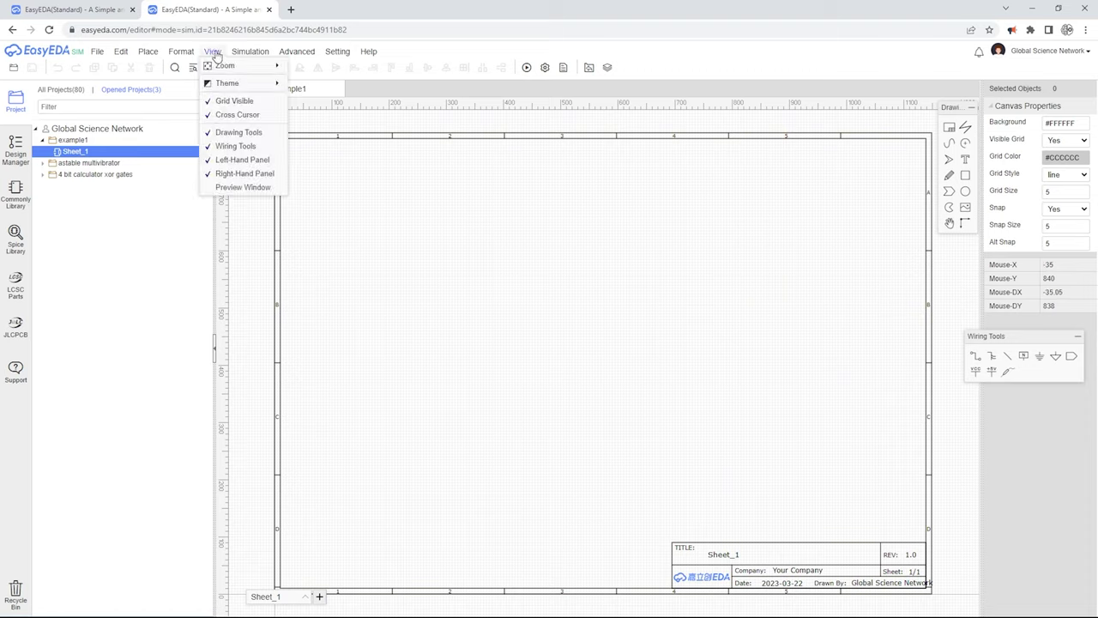
click(220, 102)
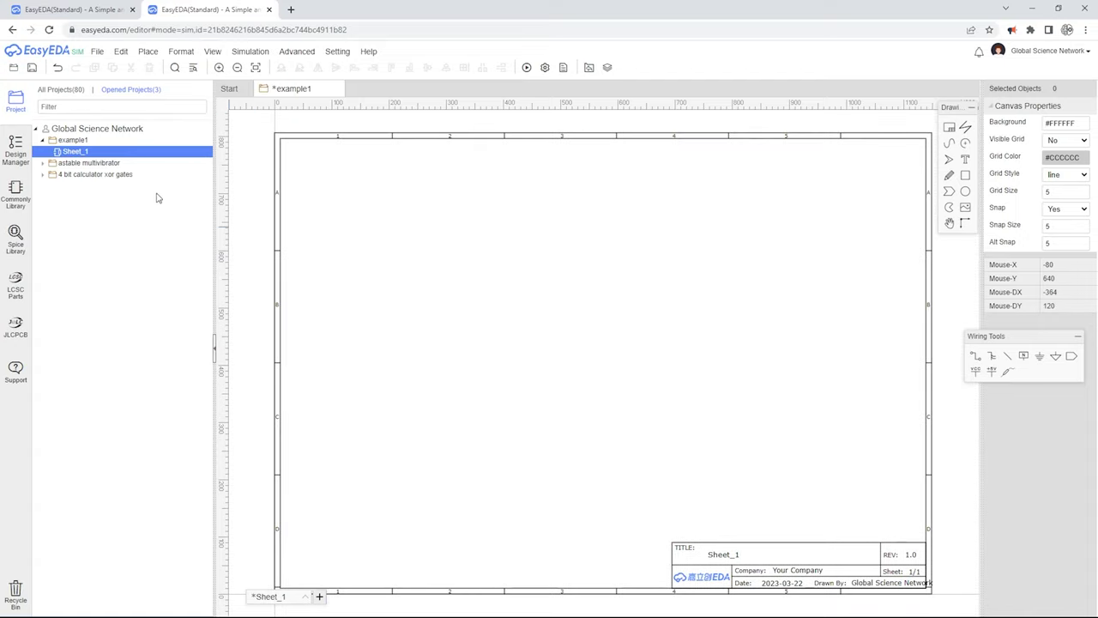
- Look through the list of all projects and return to the opened projects
click(62, 90)
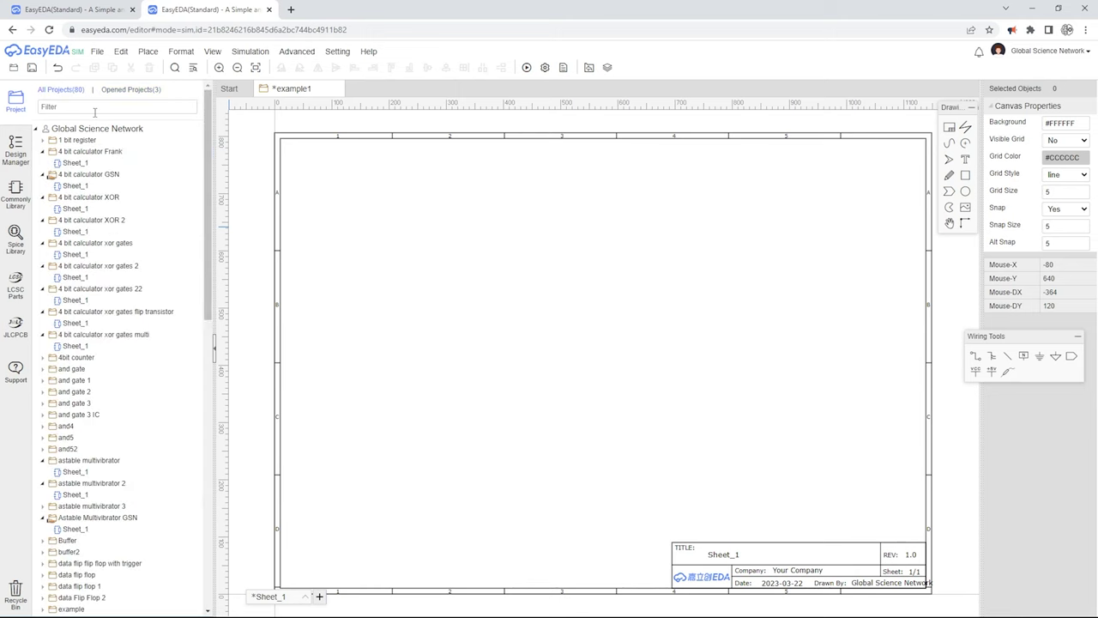
scroll(146, 221, down, 10)
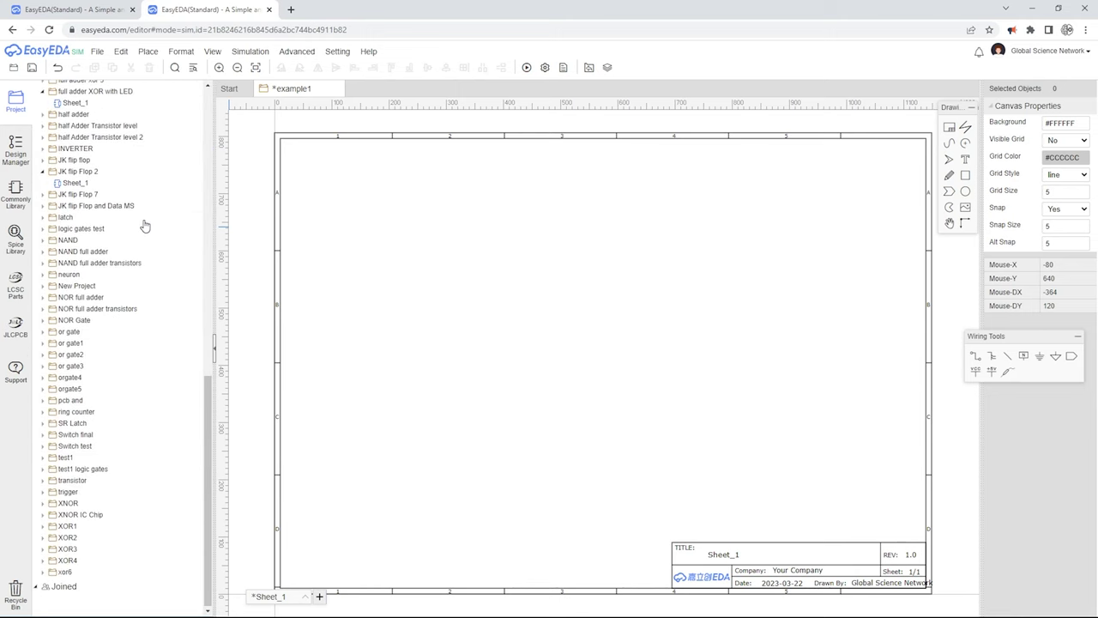
scroll(144, 226, up, 10)
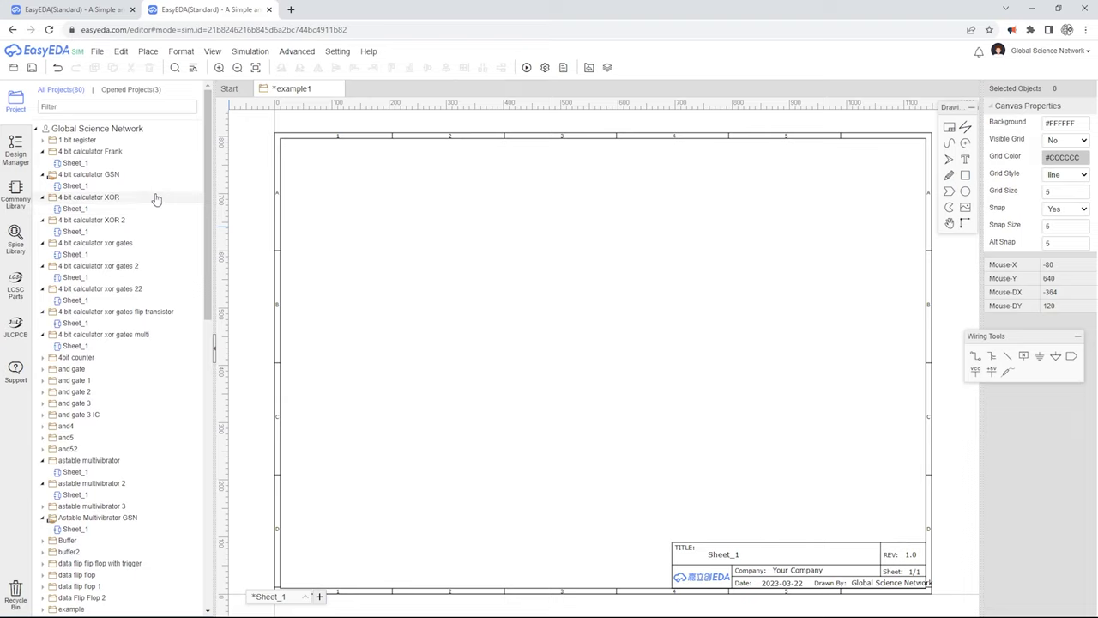
click(133, 90)
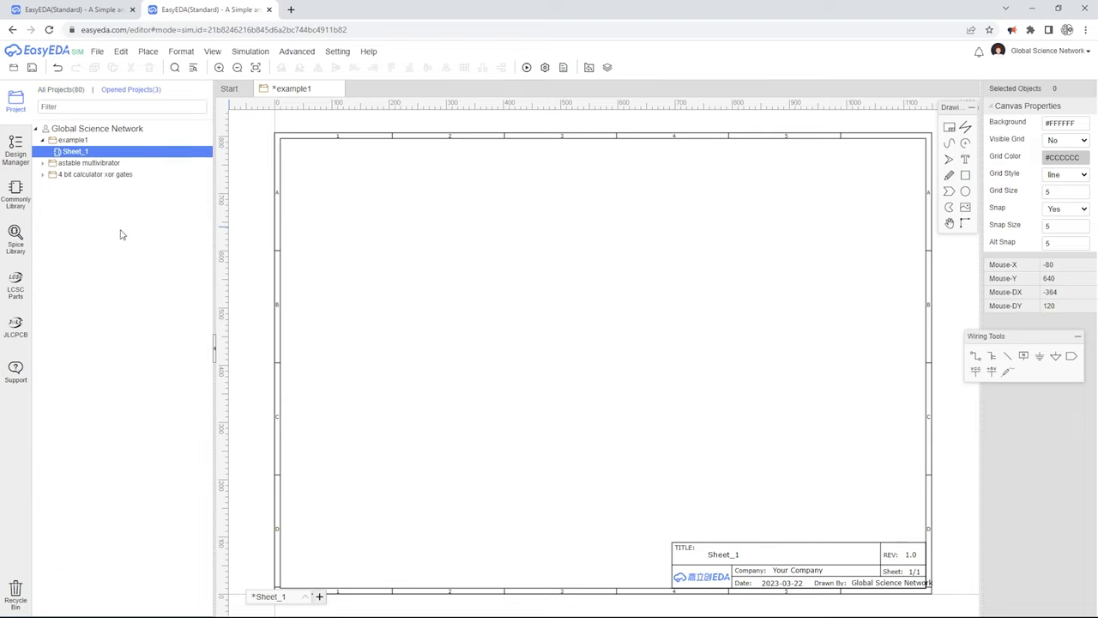
- Place a DC voltage source (Voltage_Source_VDC) from the commonly used library in the sheet's upper-left area
click(24, 203)
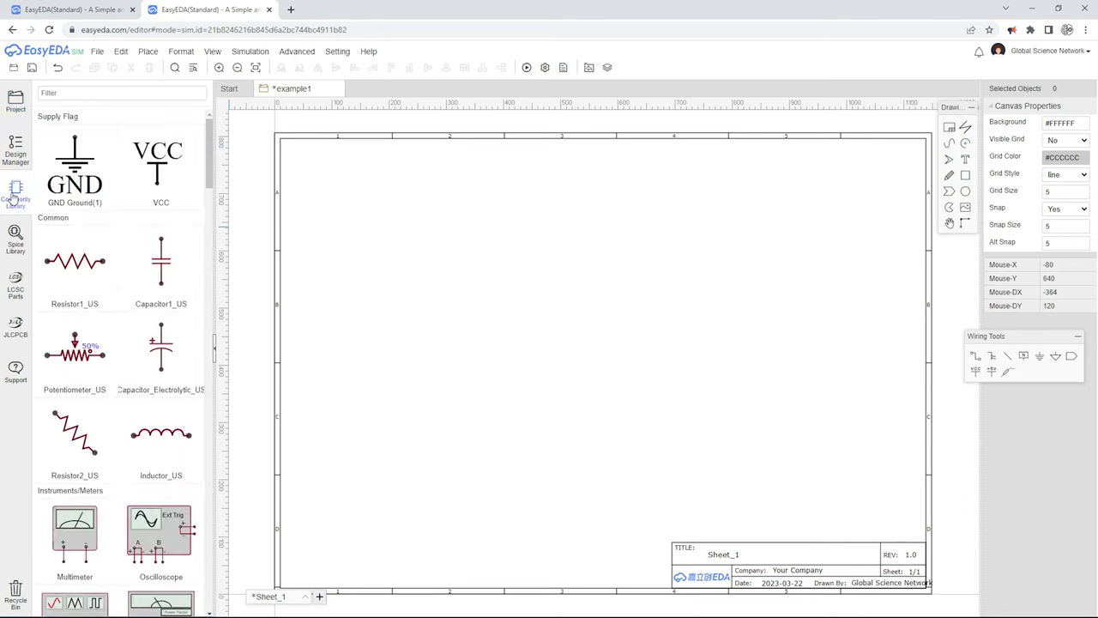
scroll(106, 307, down, 3)
scroll(105, 307, down, 2)
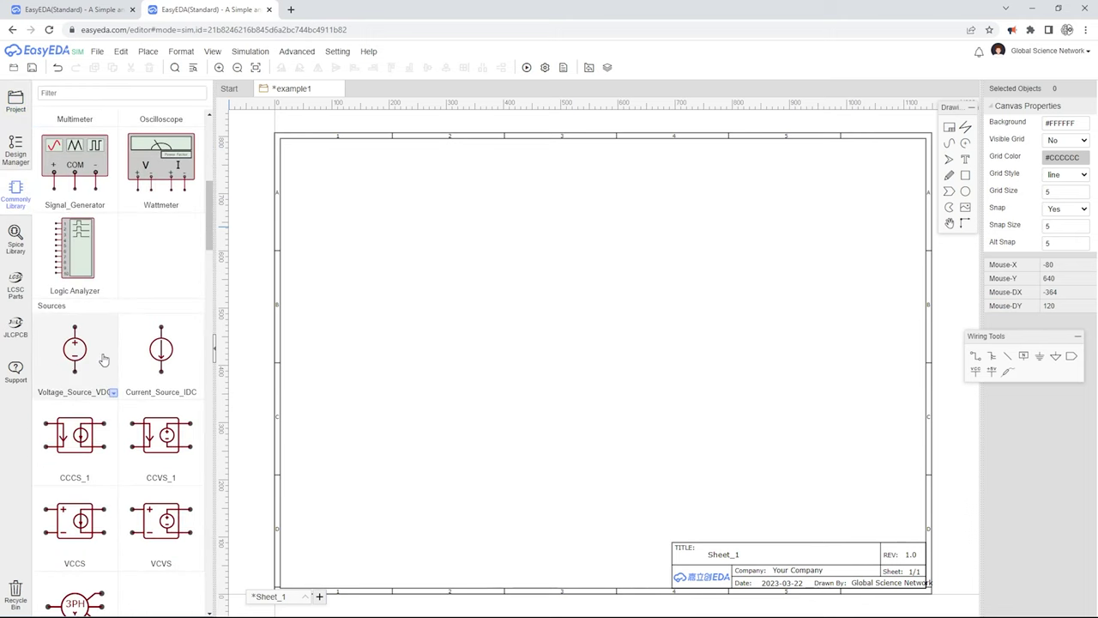
click(80, 354)
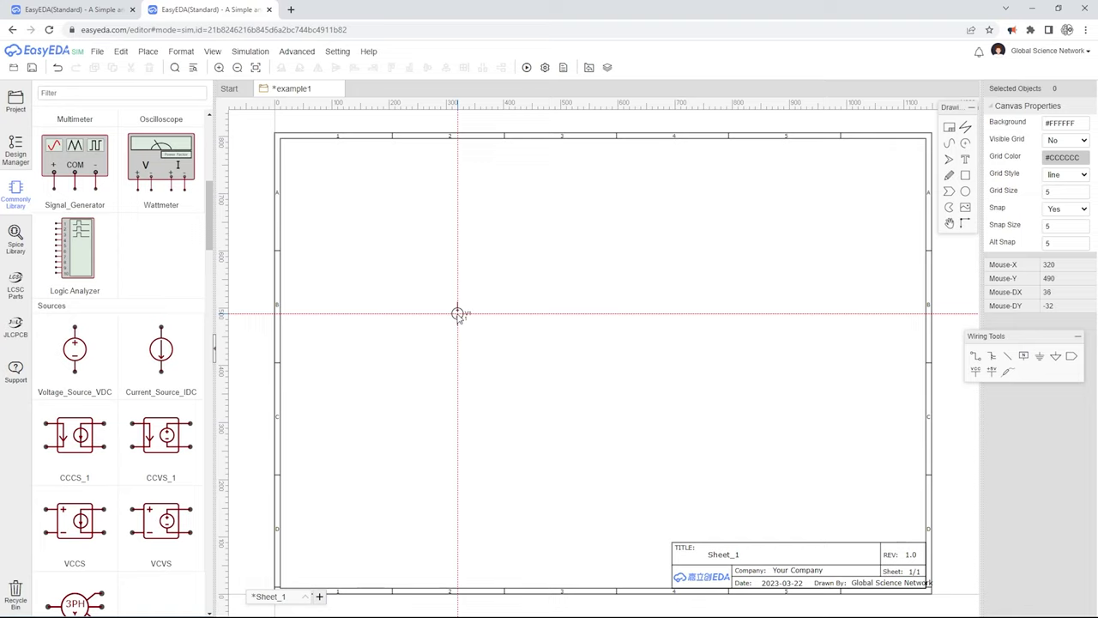
click(458, 314)
key(Escape)
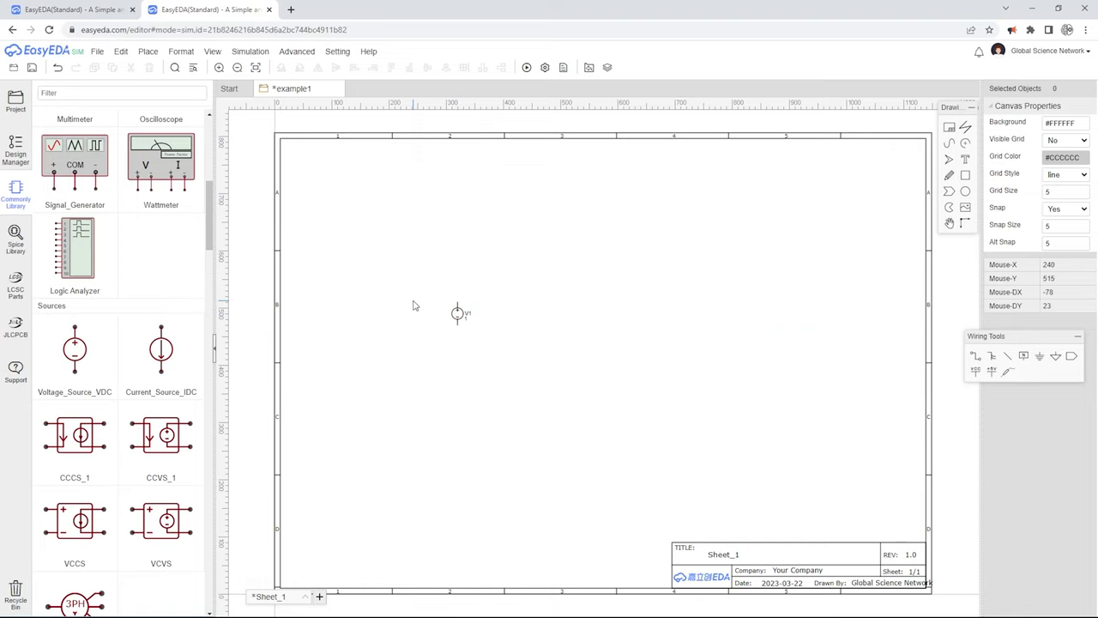
- Place a Resistor1_US horizontally, slightly above and to the right of the voltage source
scroll(148, 300, down, 3)
scroll(147, 301, down, 6)
scroll(143, 302, up, 5)
scroll(143, 302, up, 10)
click(68, 276)
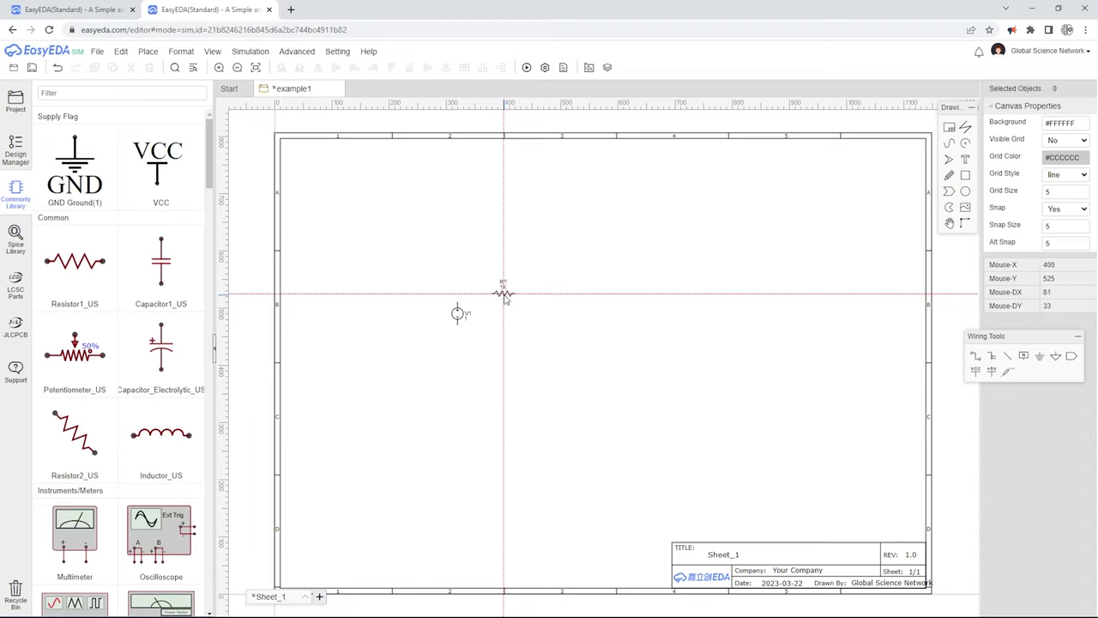
click(502, 296)
key(Escape)
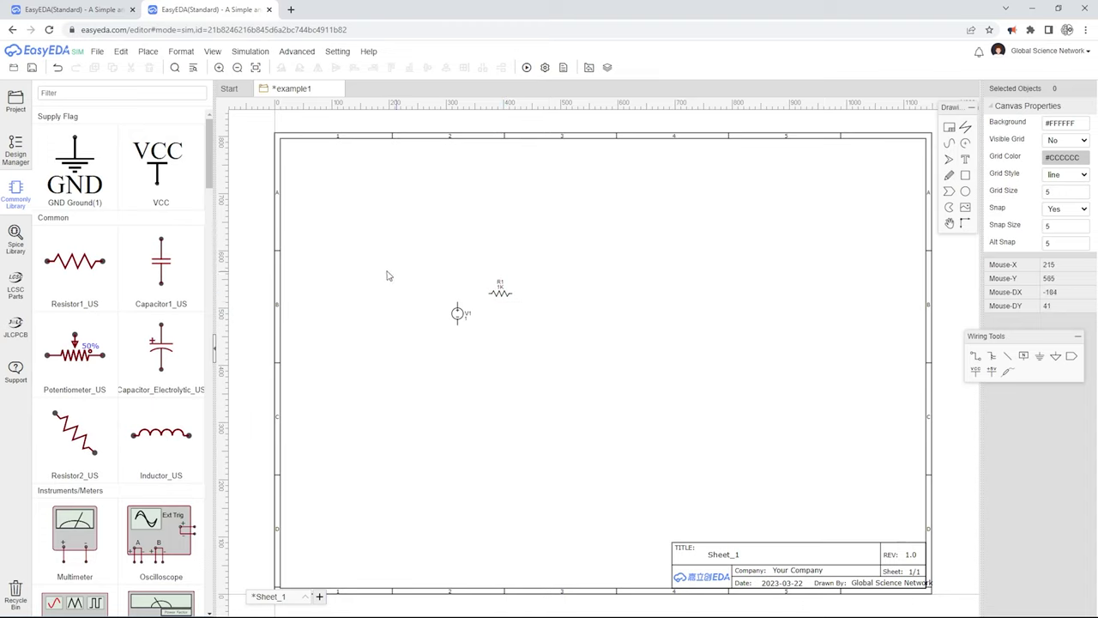
- Place an LED just right of the resistor, rotated vertically so that it points downward
scroll(164, 275, down, 10)
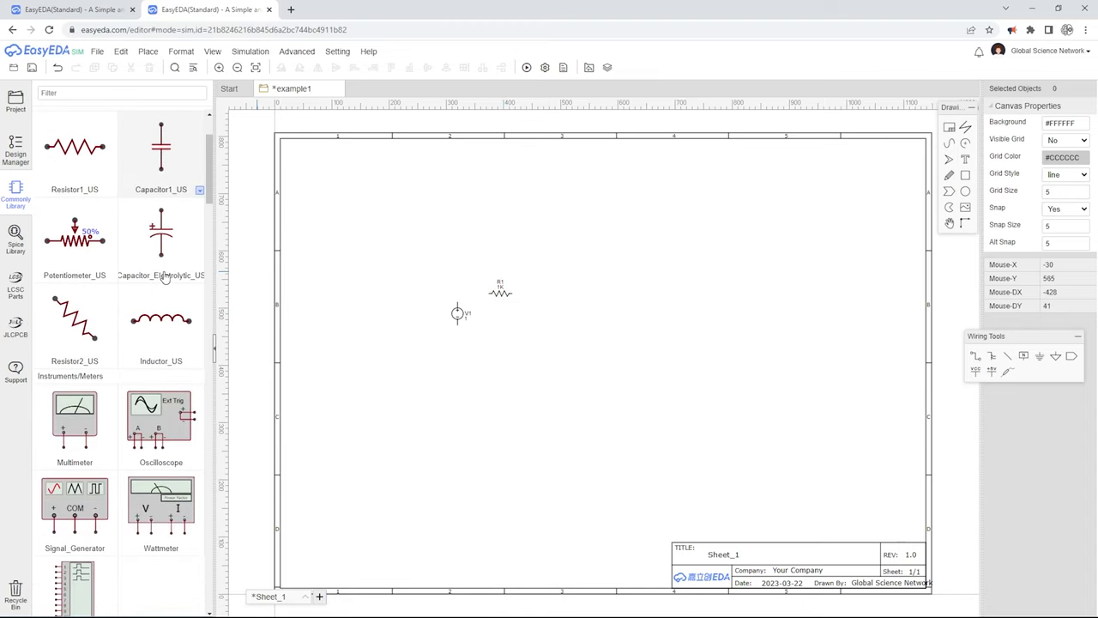
scroll(164, 278, down, 2)
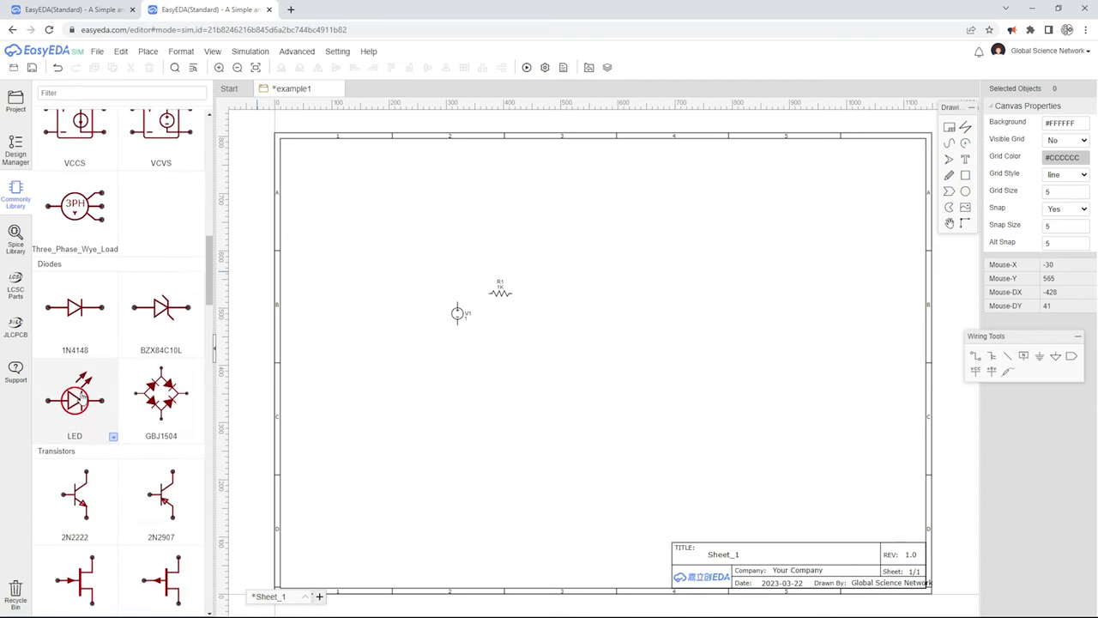
click(75, 397)
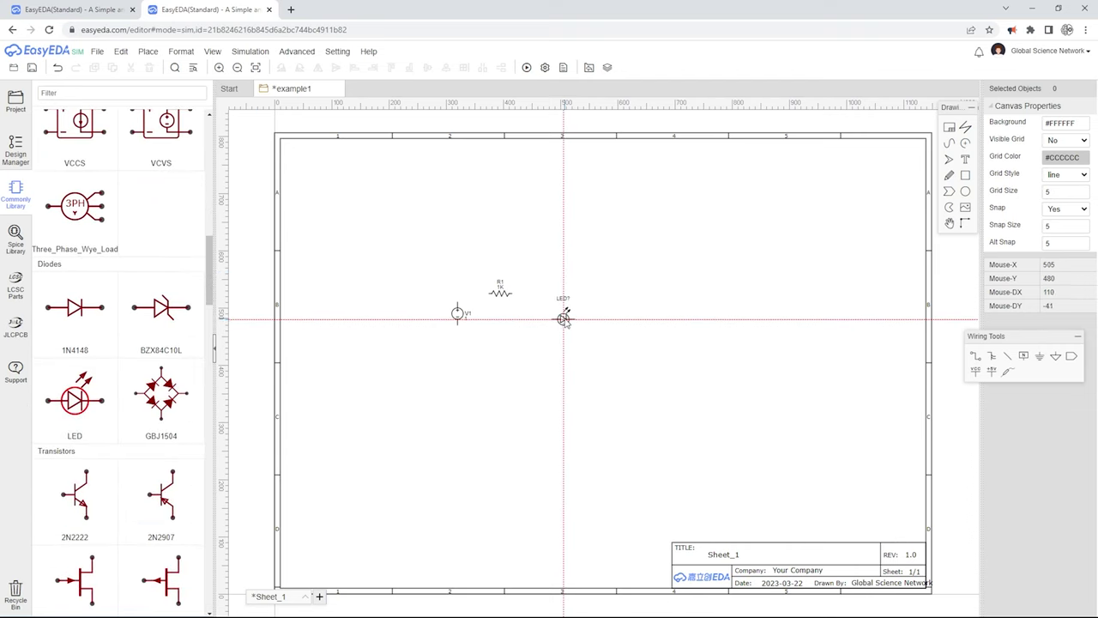
key(space)
key(space)
key(space)
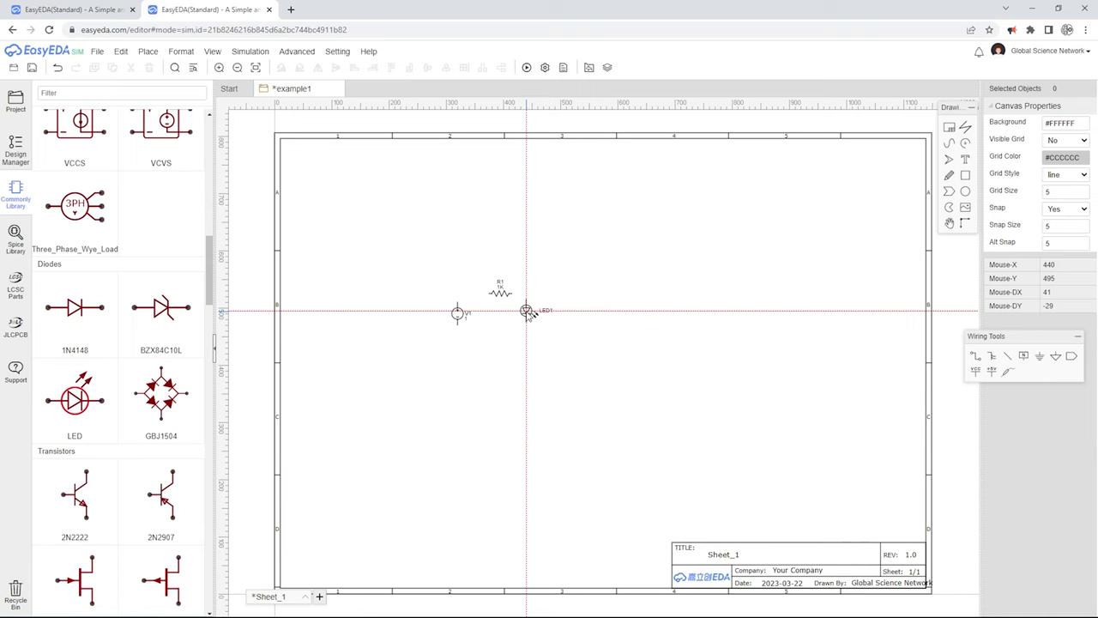
click(526, 310)
- Place a GND ground symbol below the resistor, between the voltage source and the LED
scroll(129, 249, up, 10)
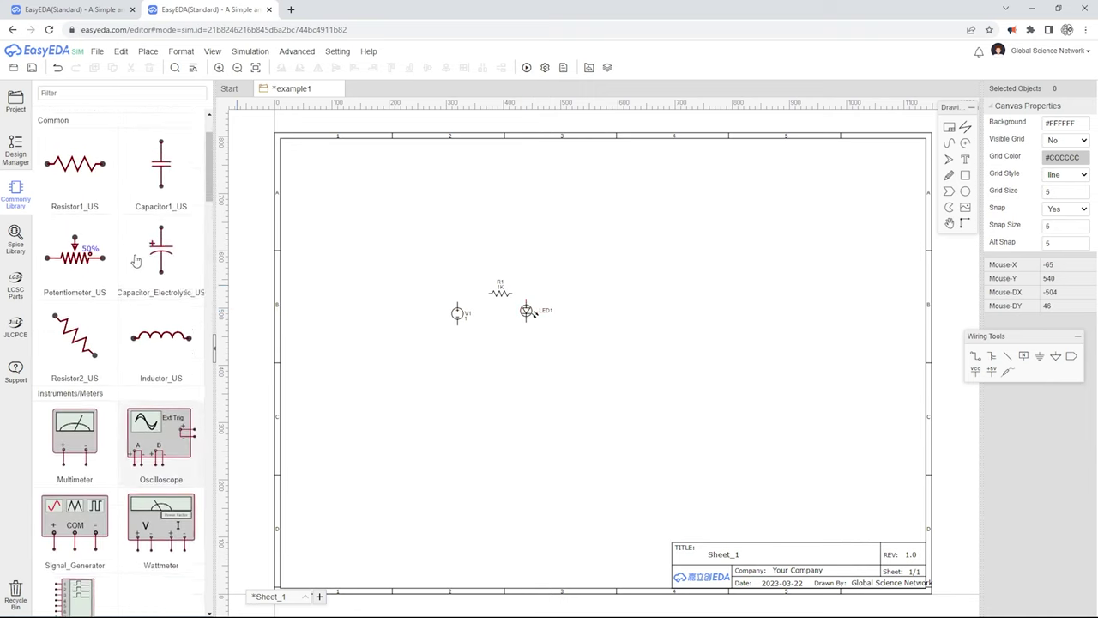
click(77, 171)
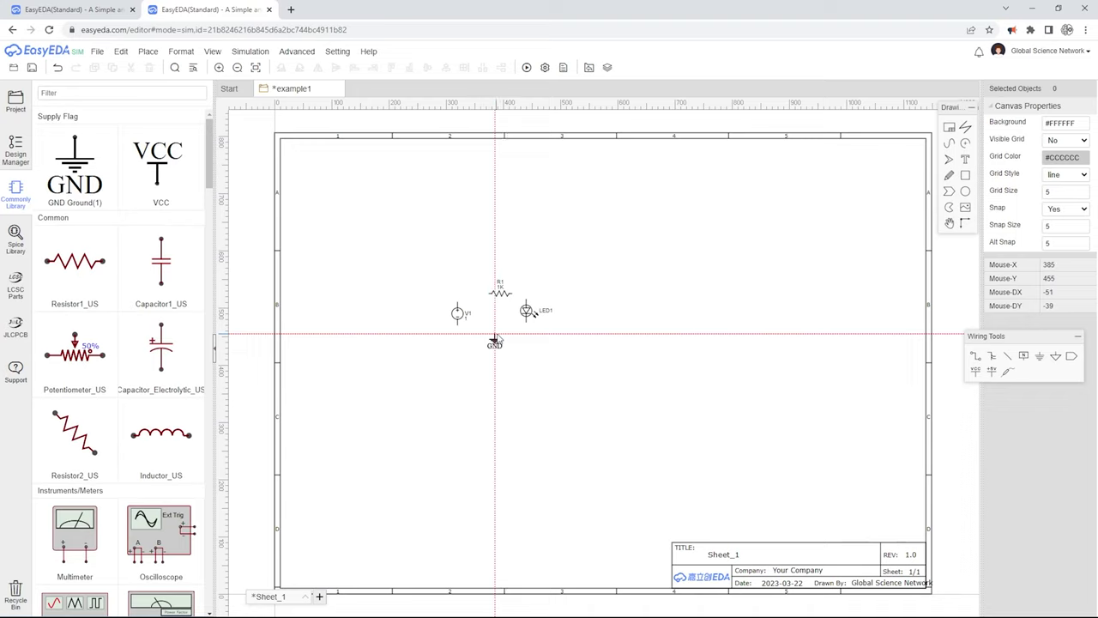
click(495, 341)
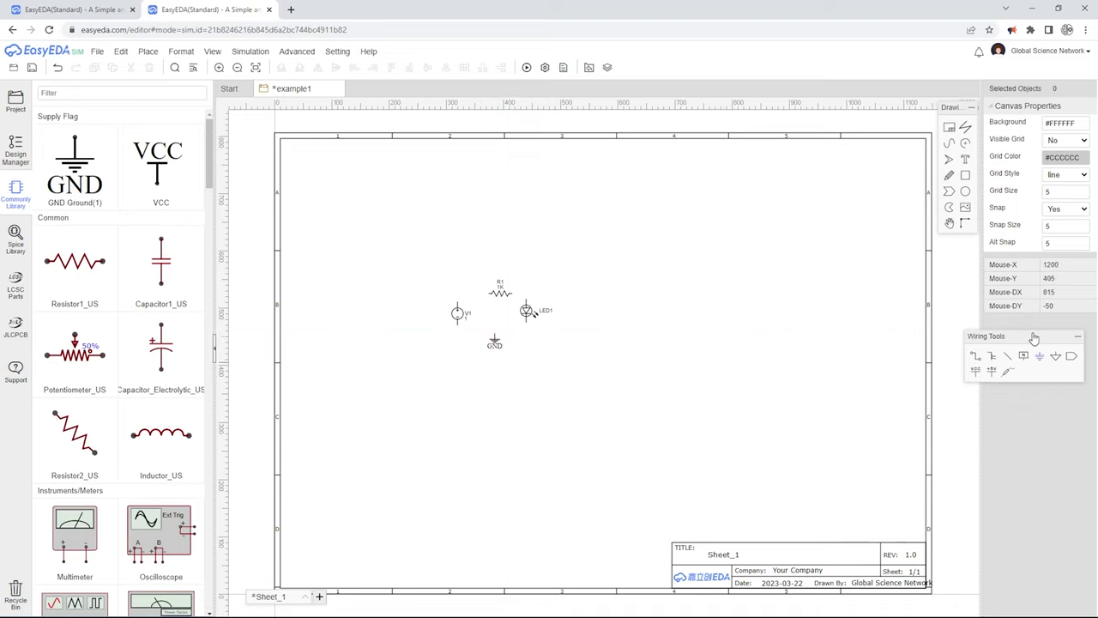
- Wire V1's positive terminal through R1 and LED1, and return through the GND node to V1's negative terminal
click(976, 362)
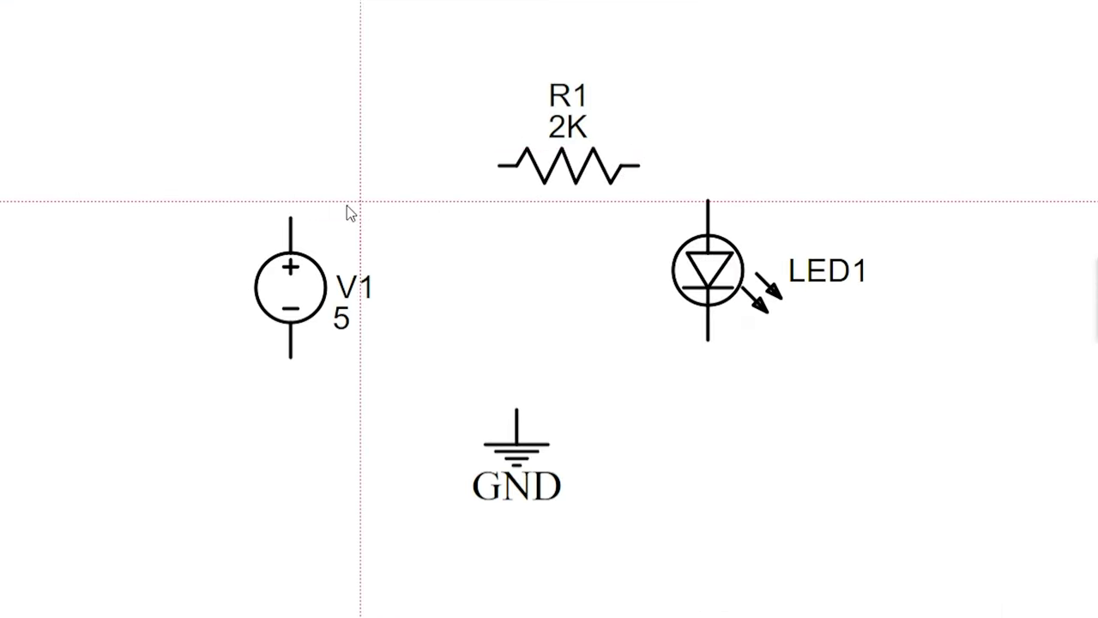
click(290, 218)
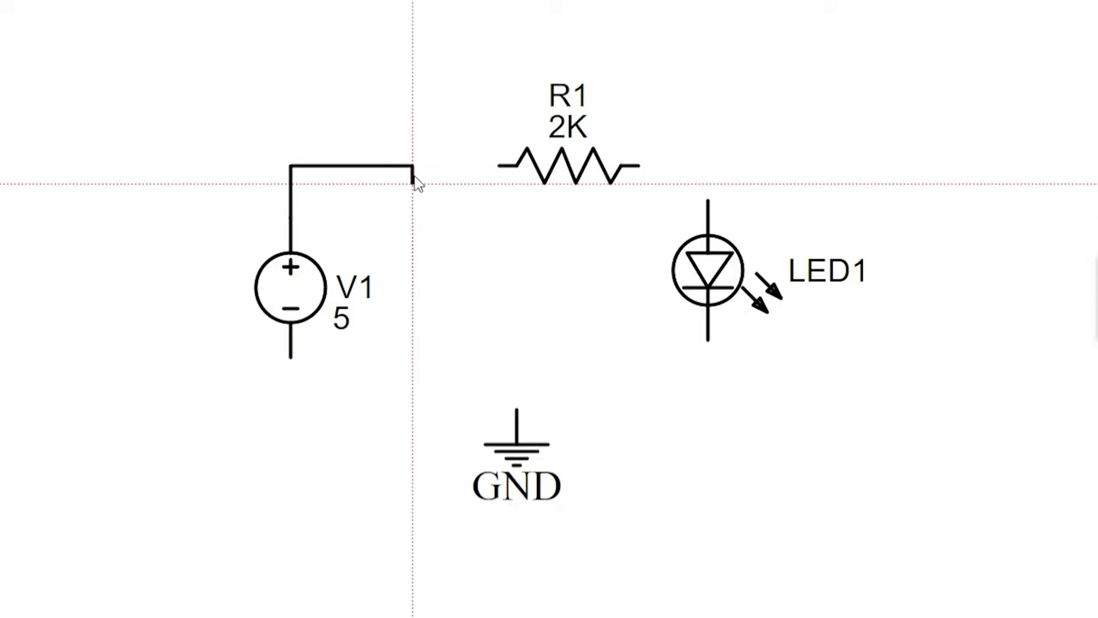
click(708, 165)
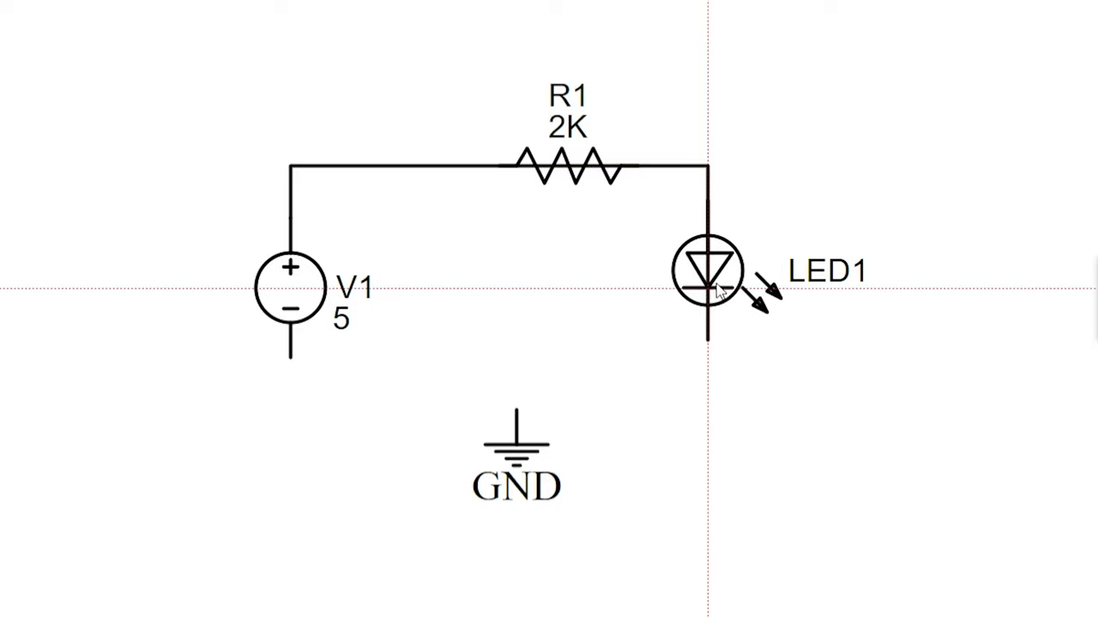
click(707, 409)
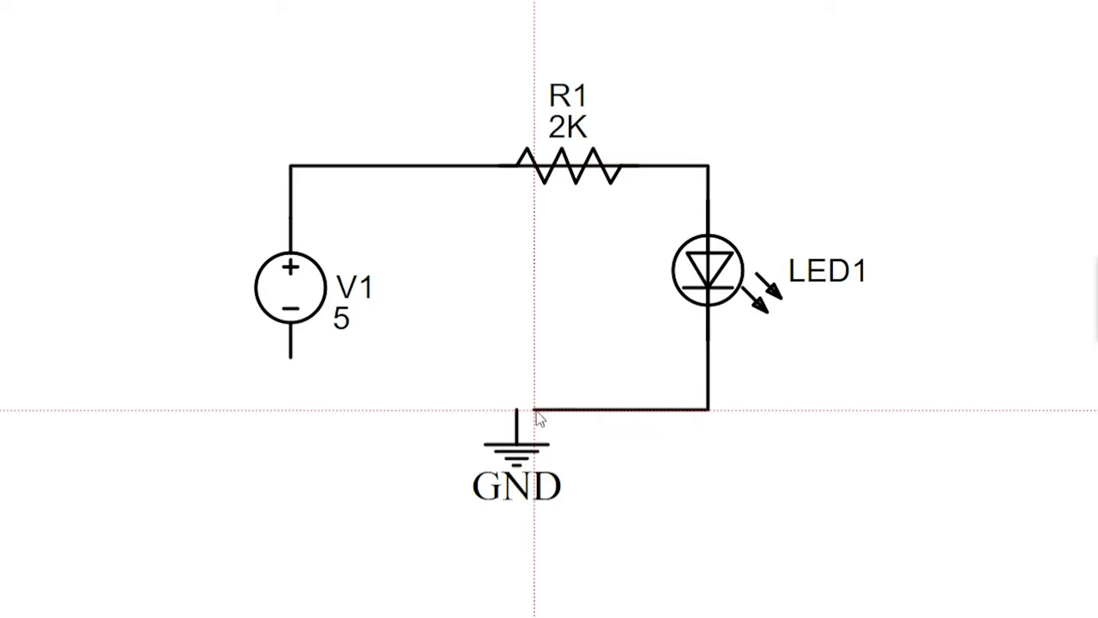
click(296, 360)
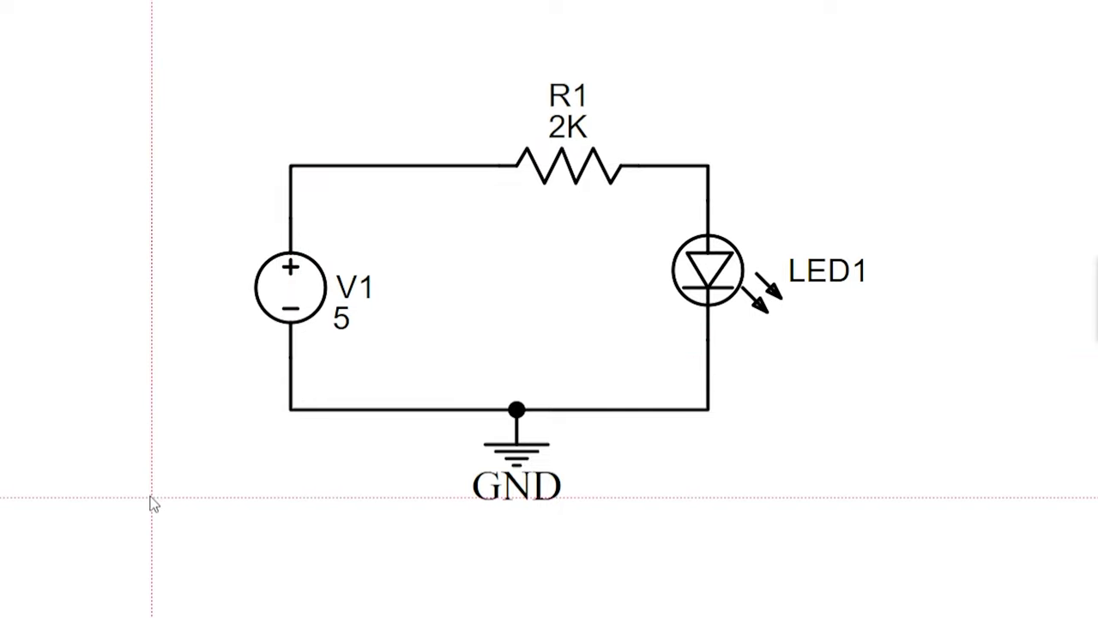
key(Escape)
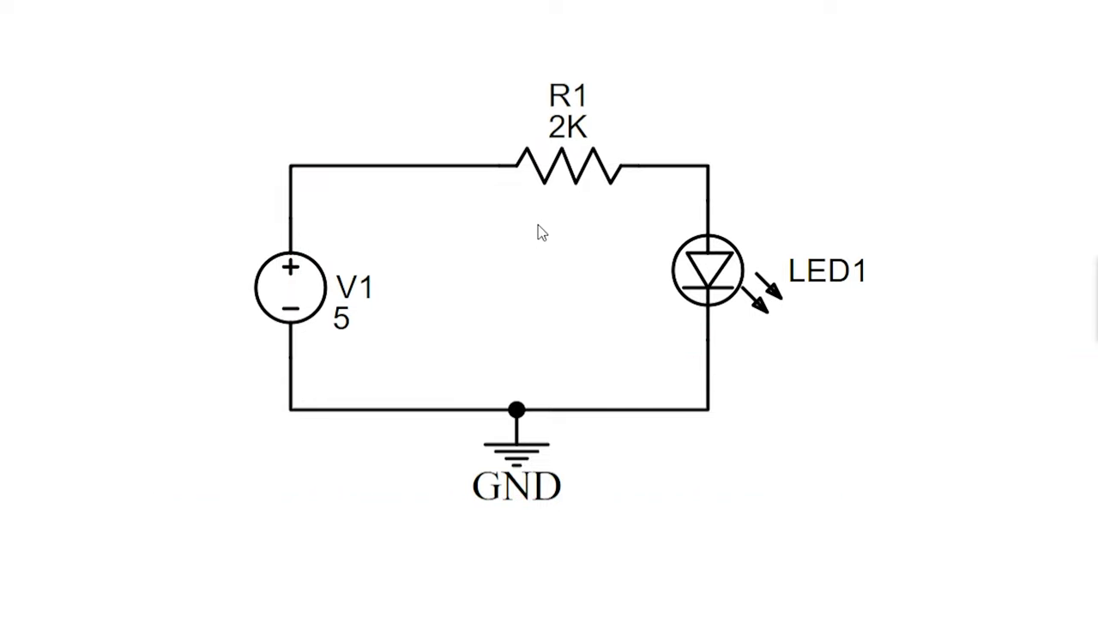
- Run a transient simulation of the wired circuit with the spice directive .tran 10m
drag(558, 176, 507, 172)
click(786, 612)
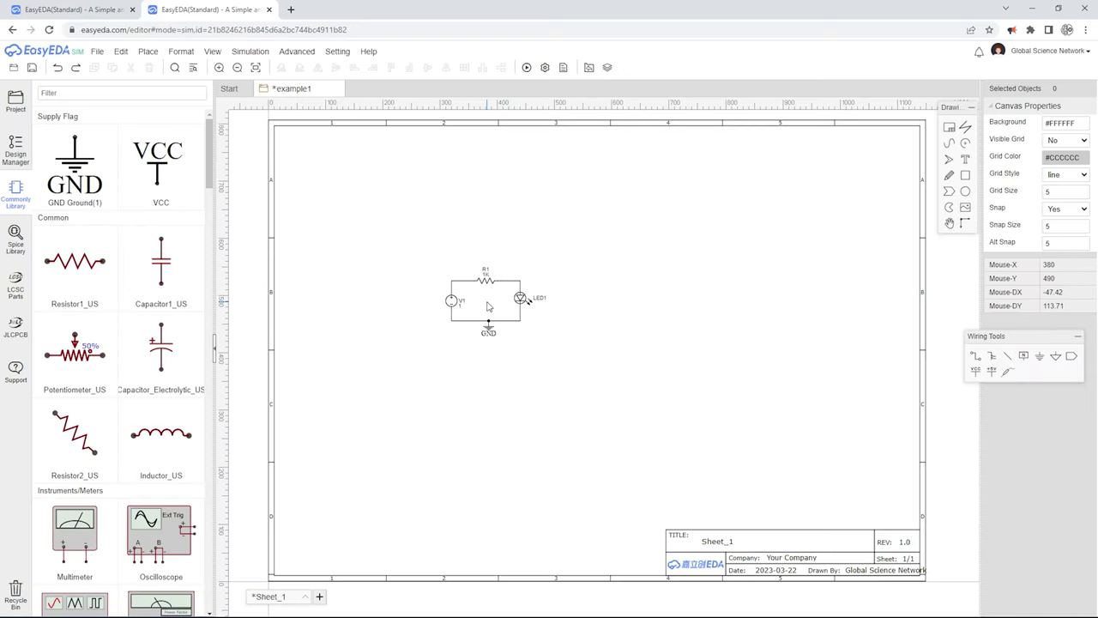
scroll(487, 307, up, 2)
scroll(488, 306, up, 3)
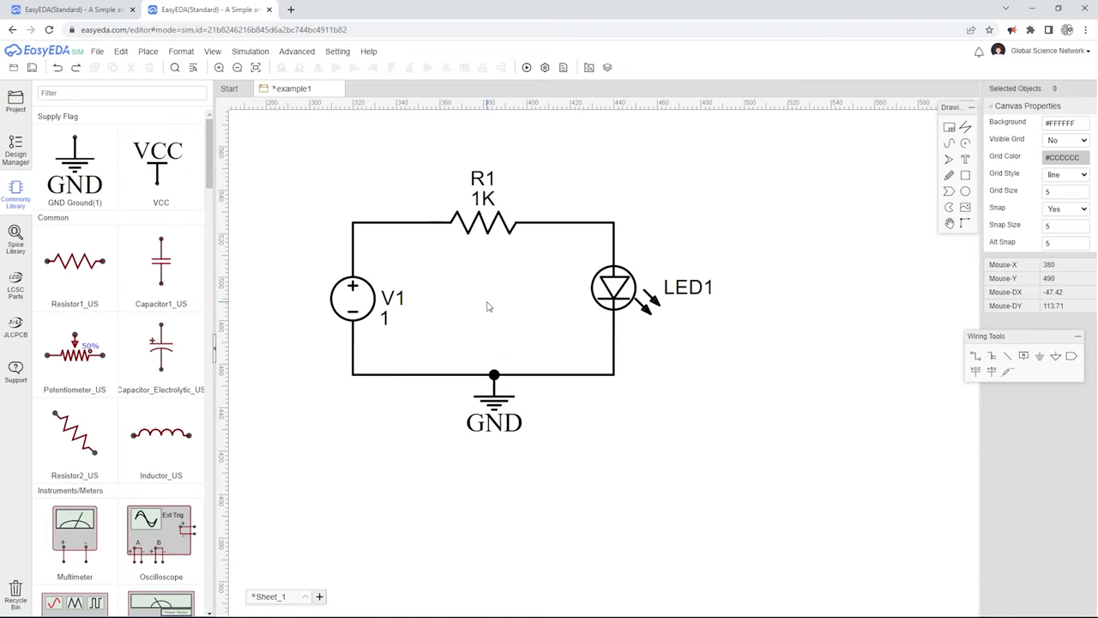
click(527, 68)
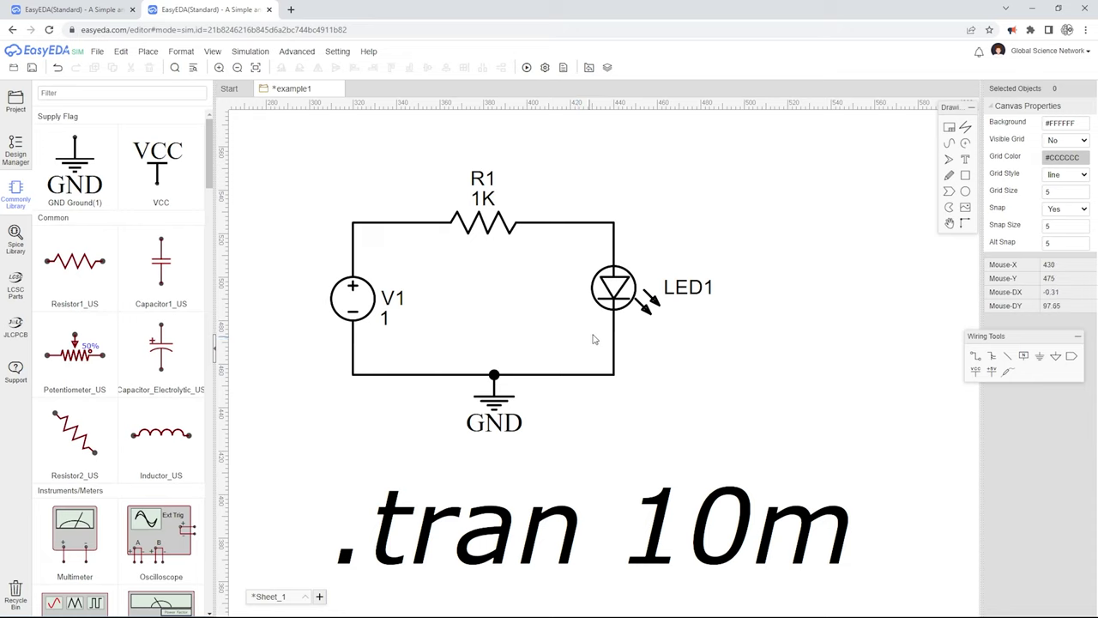
- Inspect the settings of LED1 and the resistance of R1
click(613, 293)
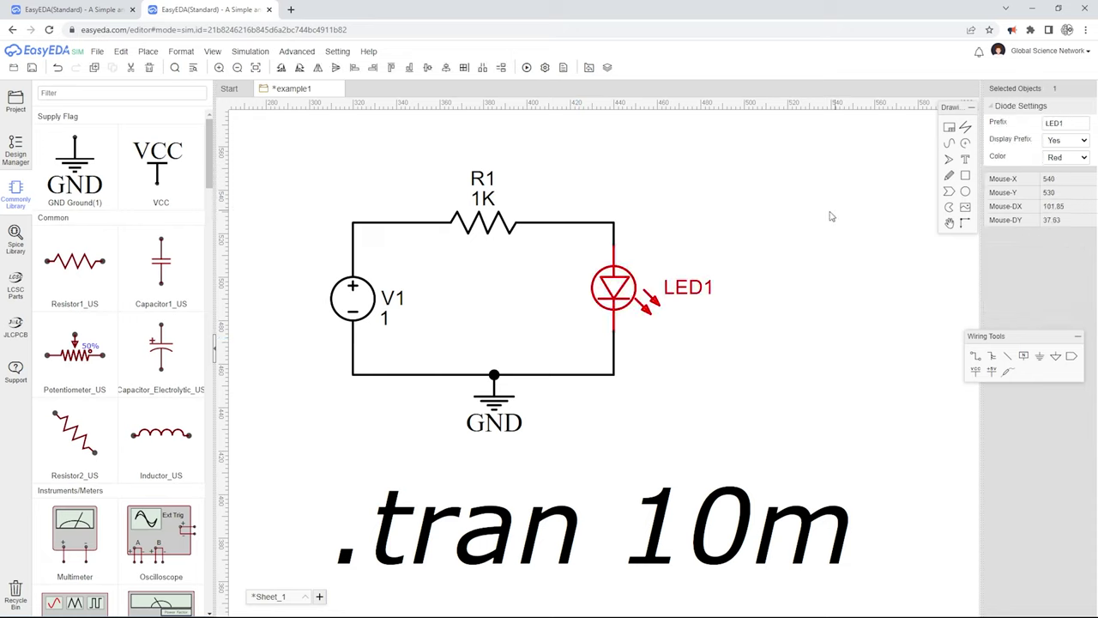
click(515, 211)
click(489, 221)
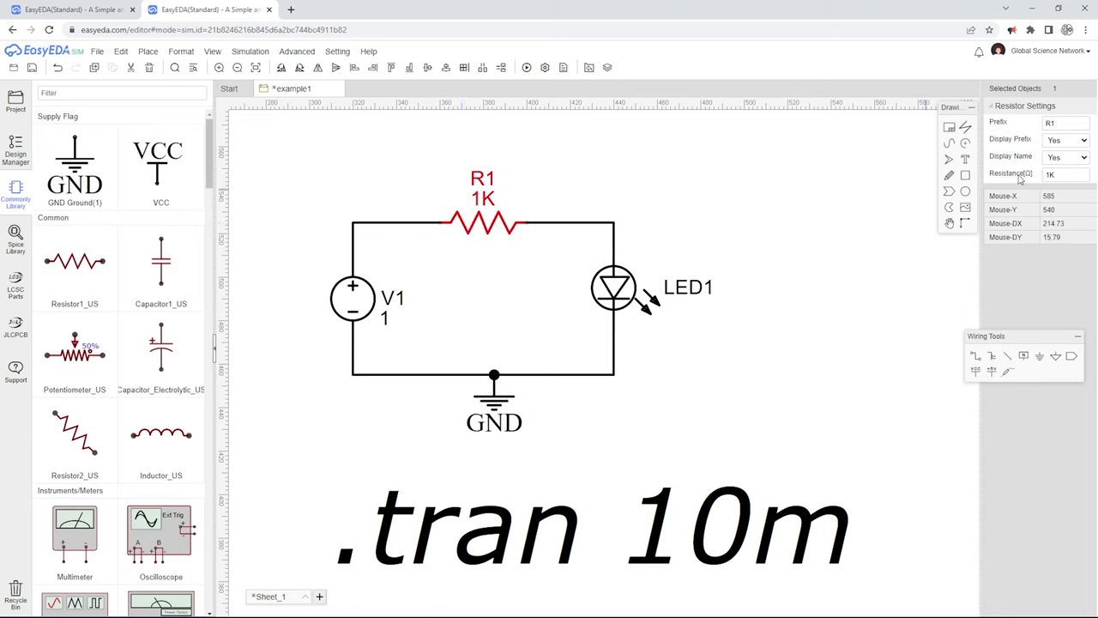
double_click(1058, 175)
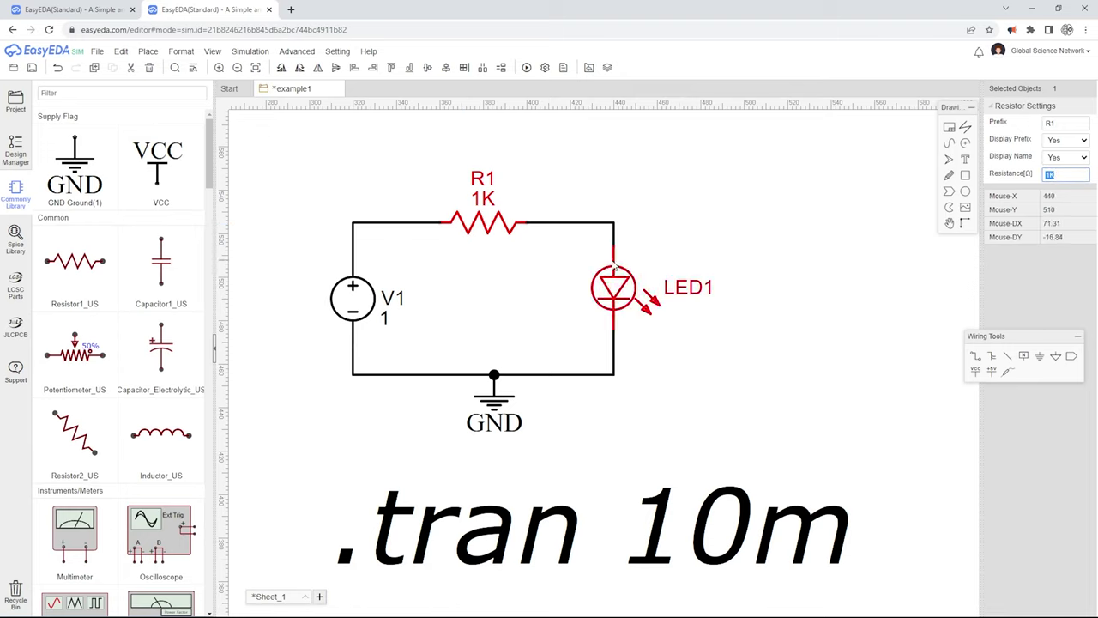
click(698, 196)
- Set the DC value of voltage source V1 to 5 V and rerun the simulation
click(353, 299)
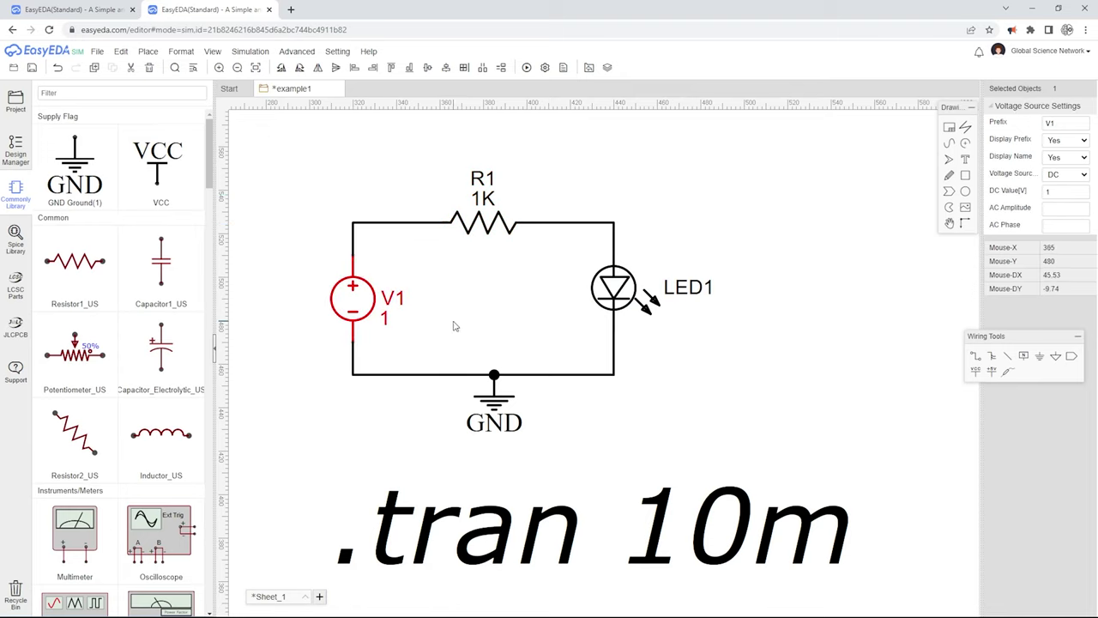
double_click(1056, 192)
text(5)
click(793, 222)
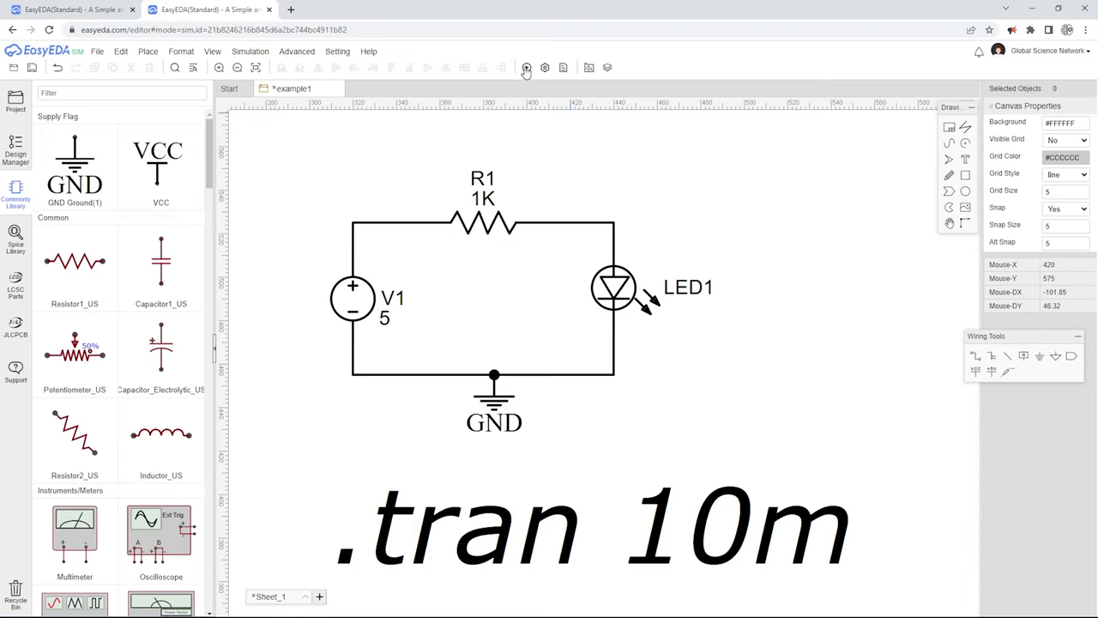
click(527, 67)
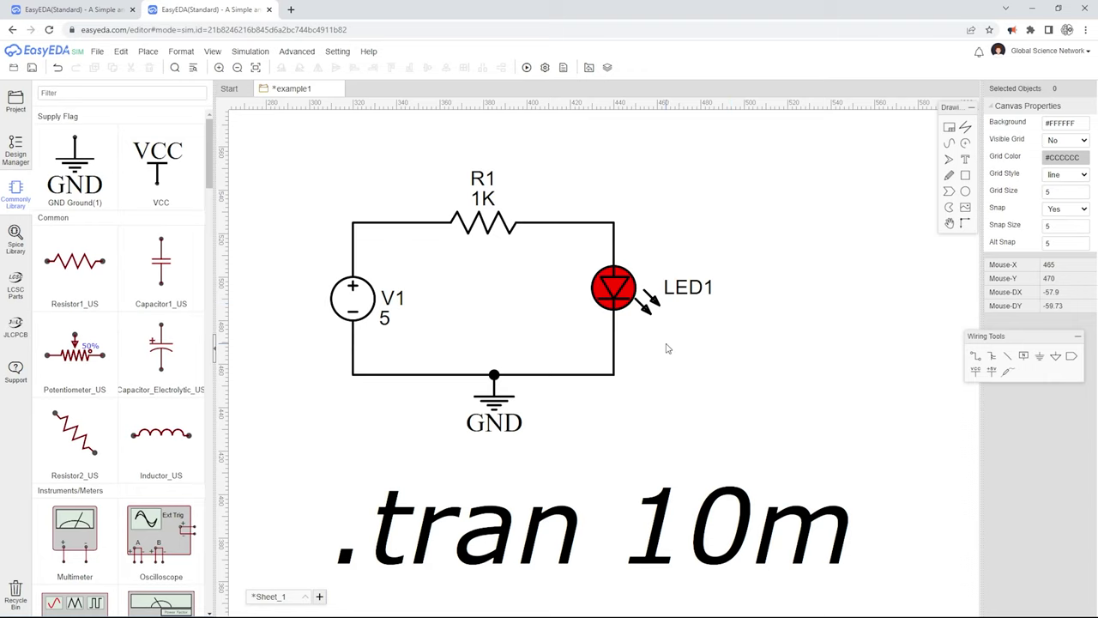
- Change the spice directive below the circuit to ".tran 1"
scroll(671, 339, down, 1)
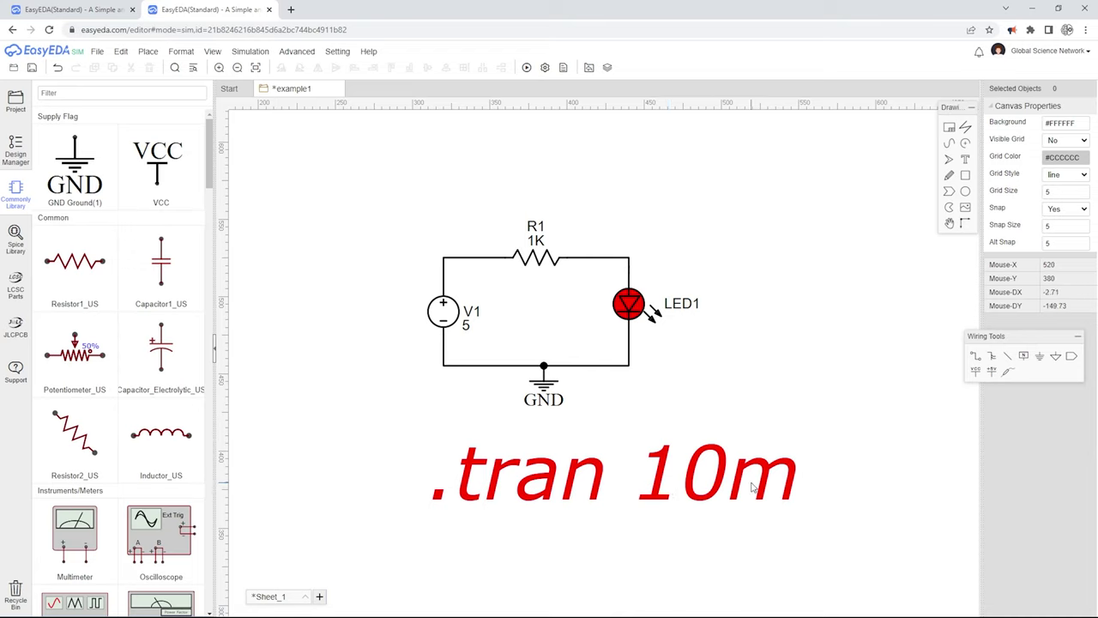
click(657, 489)
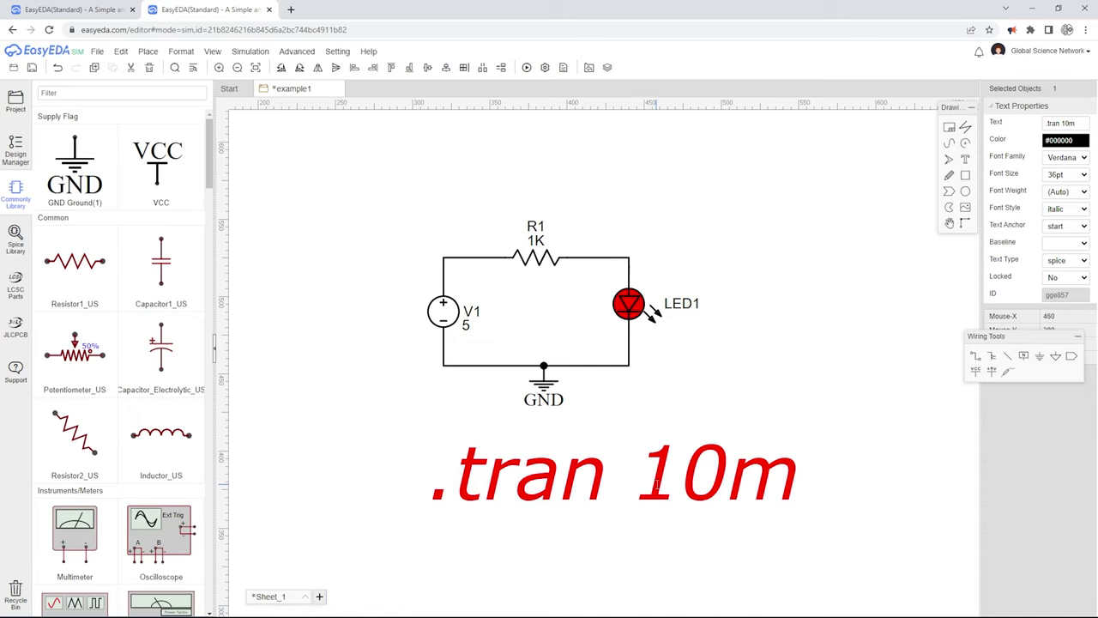
double_click(657, 489)
click(708, 489)
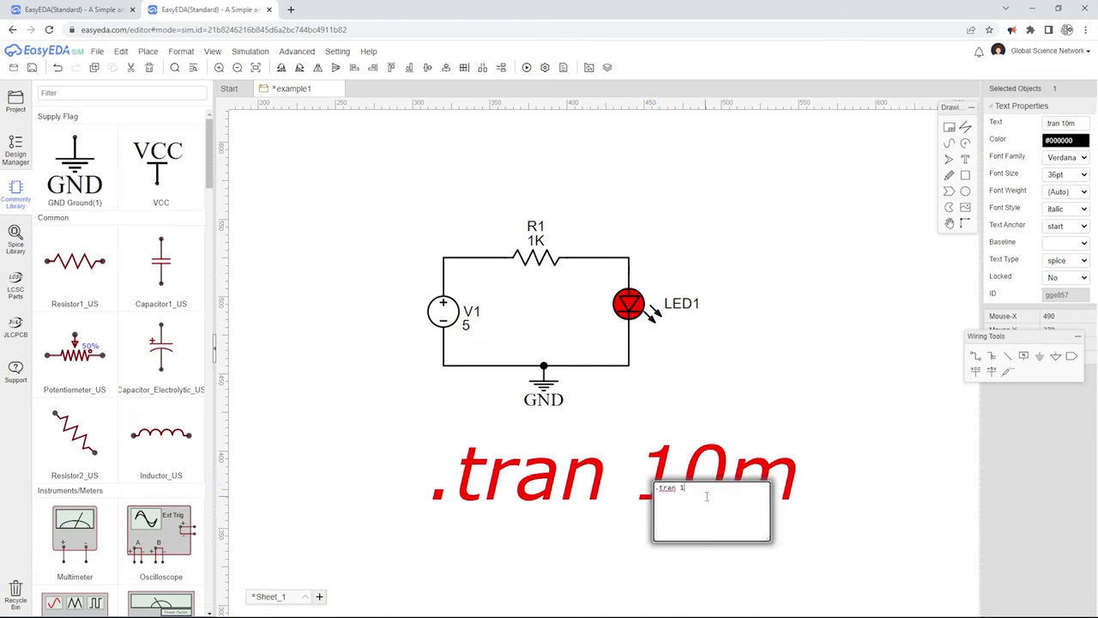
click(760, 425)
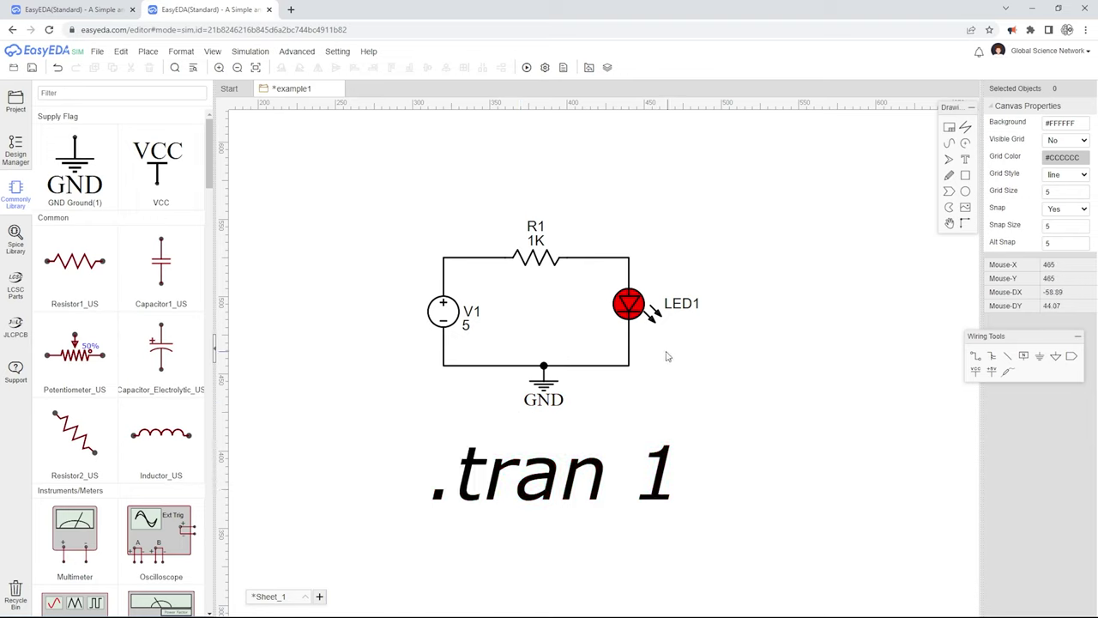
- Set the resistance of R1 to 2K and run the simulation
click(537, 261)
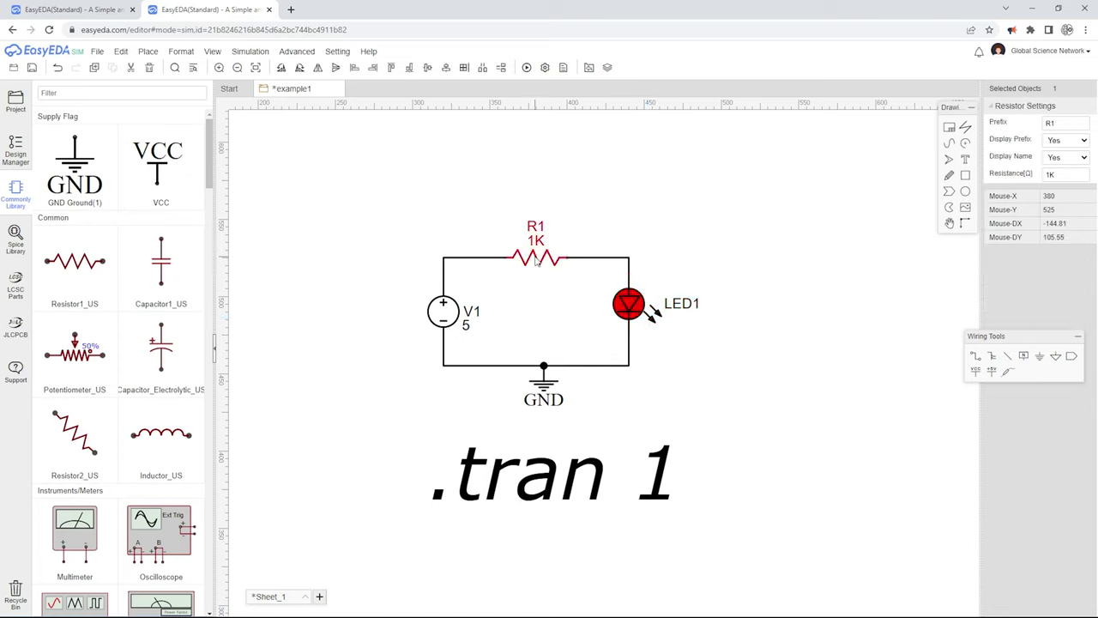
double_click(1049, 174)
text(2K)
click(806, 294)
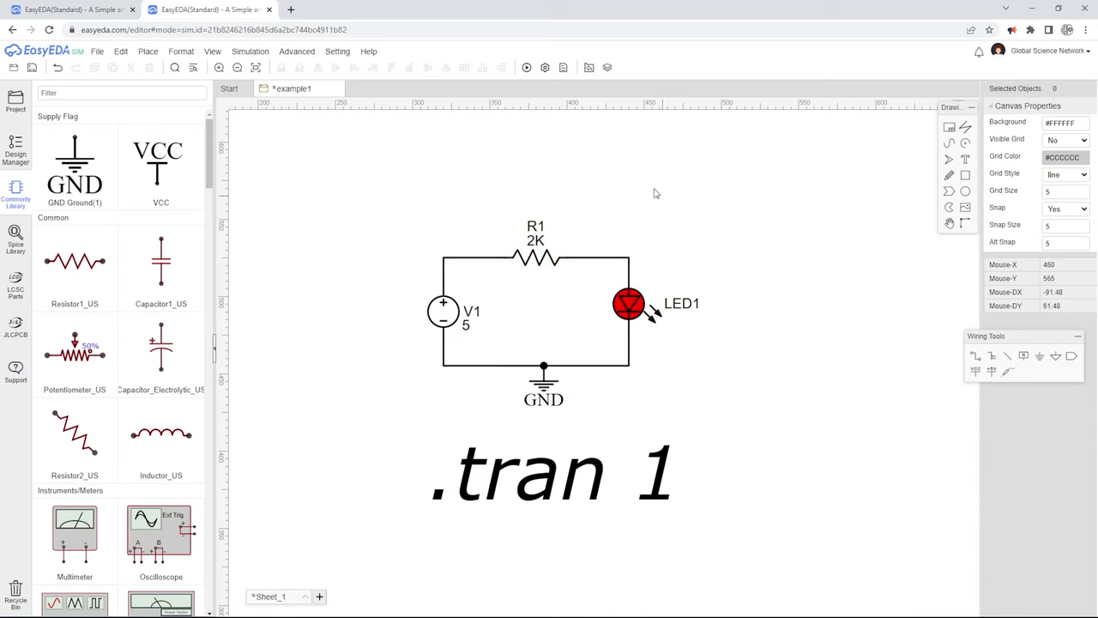
click(527, 67)
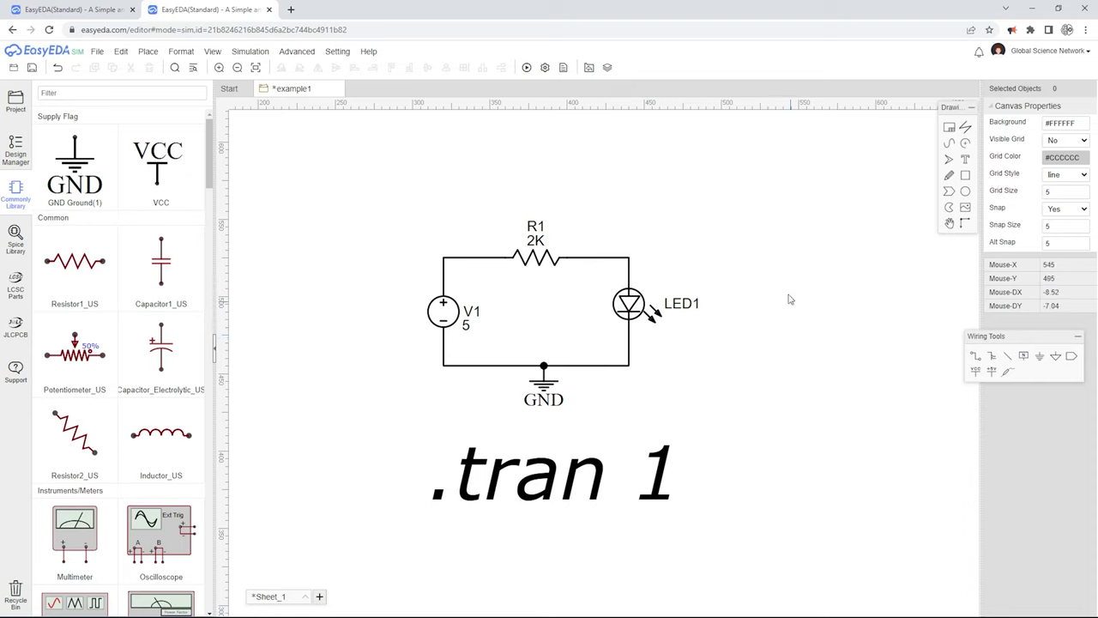
- Set the resistance of R1 back to 1K
click(531, 260)
double_click(1046, 173)
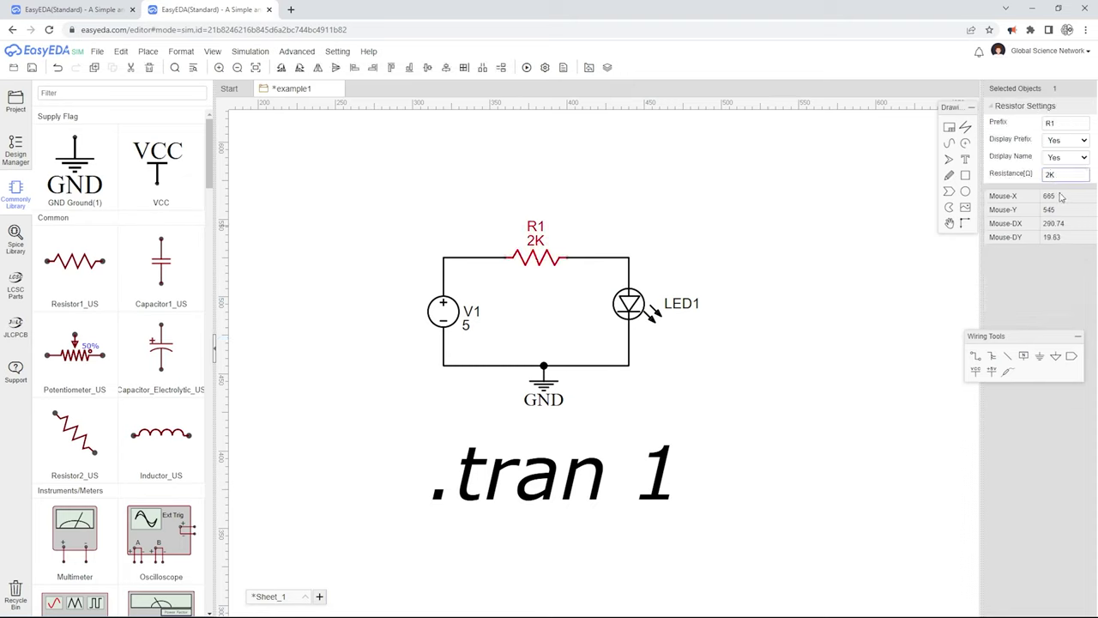
click(895, 279)
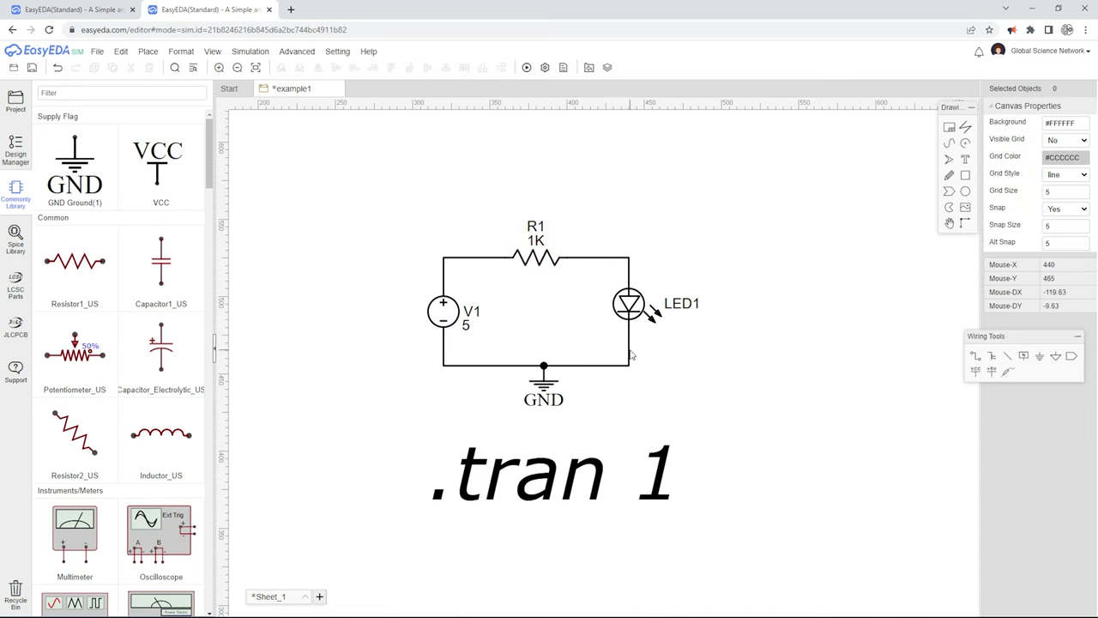
- Place two multimeters on the sheet, one above R1 and one to the right of LED1
scroll(167, 262, down, 3)
click(74, 309)
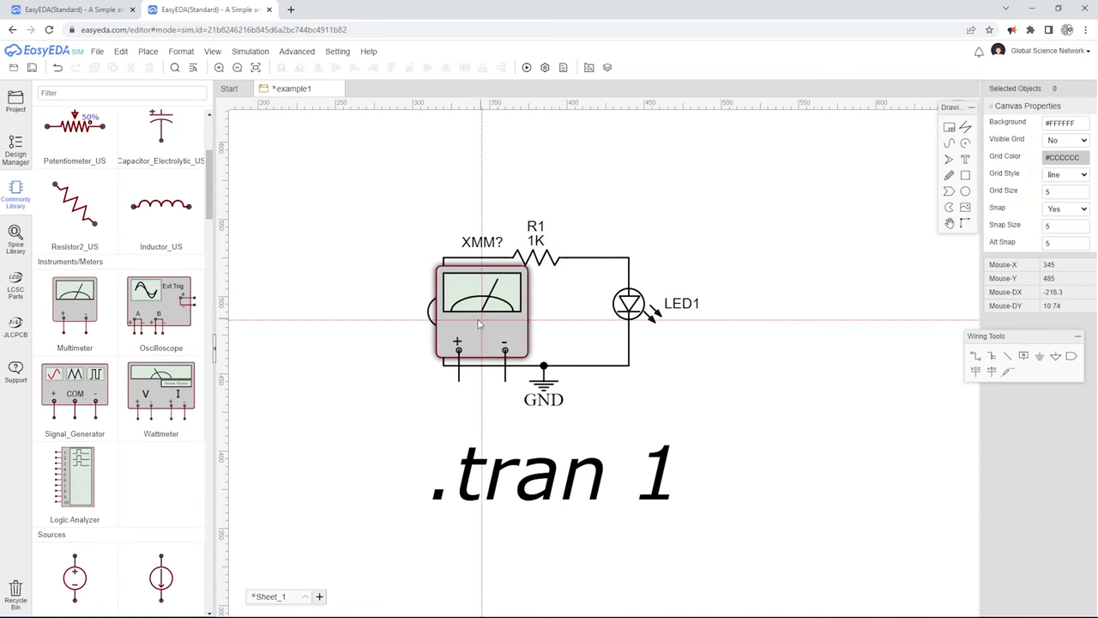
scroll(478, 324, down, 1)
click(523, 184)
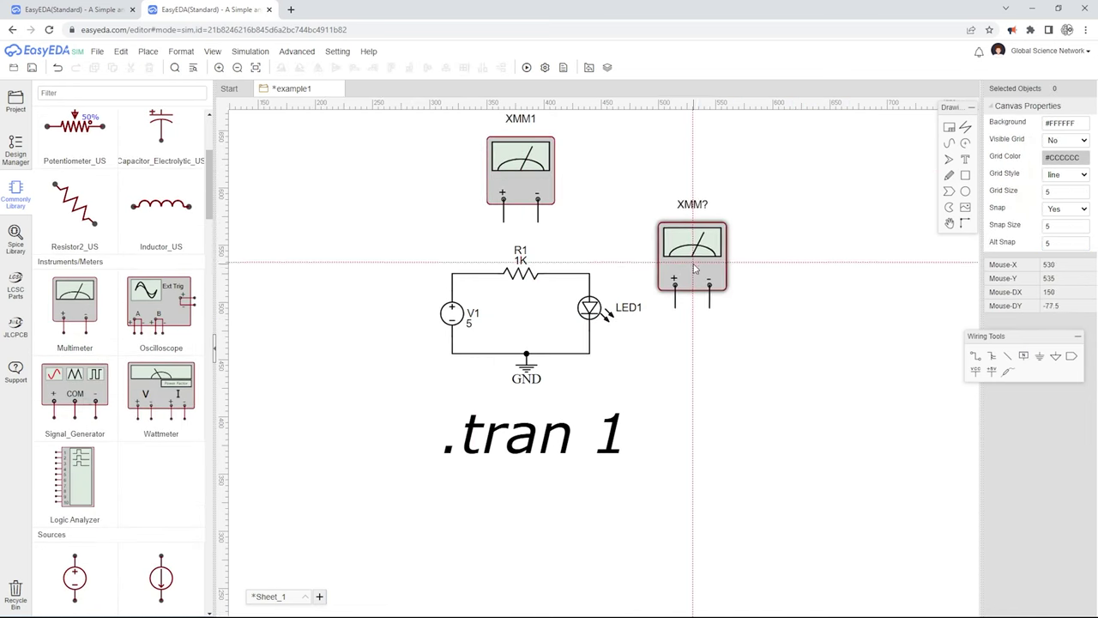
click(702, 281)
key(Escape)
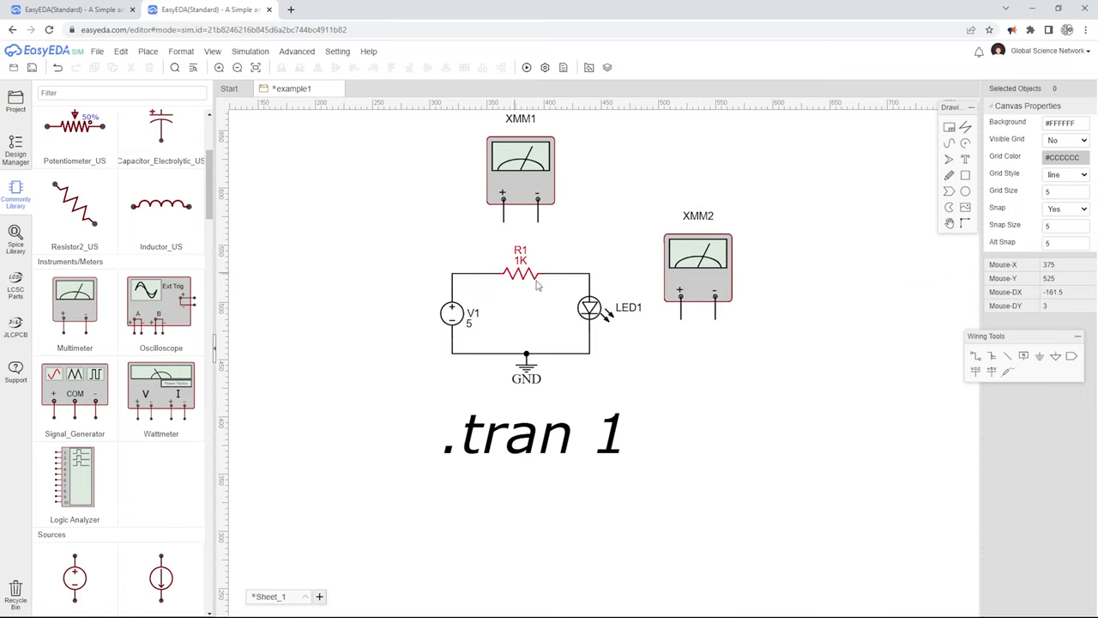
- Wire multimeter XMM1 in parallel with R1, connecting its positive lead to the source side and its negative lead to the LED side
click(975, 355)
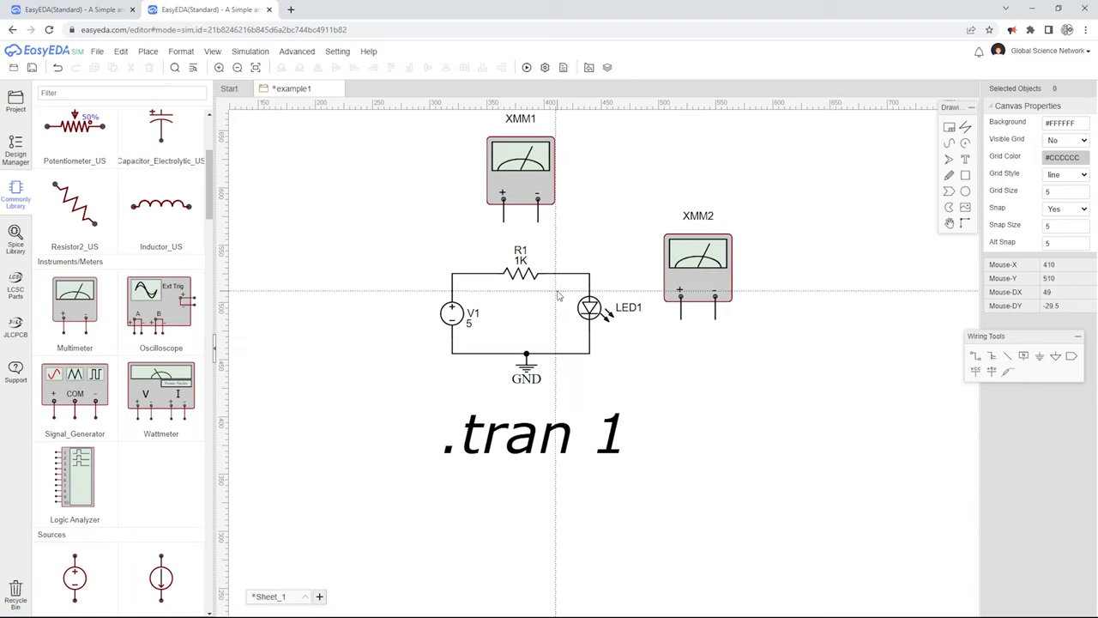
click(505, 225)
click(486, 244)
click(486, 272)
click(538, 221)
click(555, 244)
click(555, 273)
- Wire multimeter XMM2 in parallel with LED1, positive lead above and negative lead below the LED, and run the simulation
click(976, 356)
click(680, 319)
click(652, 283)
click(590, 283)
click(714, 319)
click(589, 336)
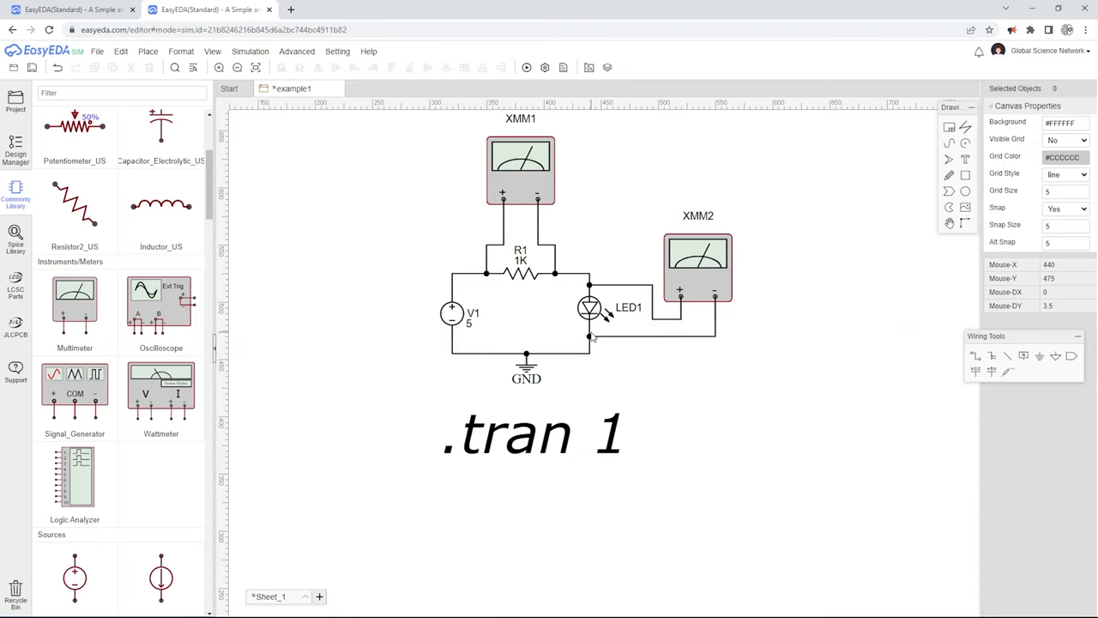
click(526, 69)
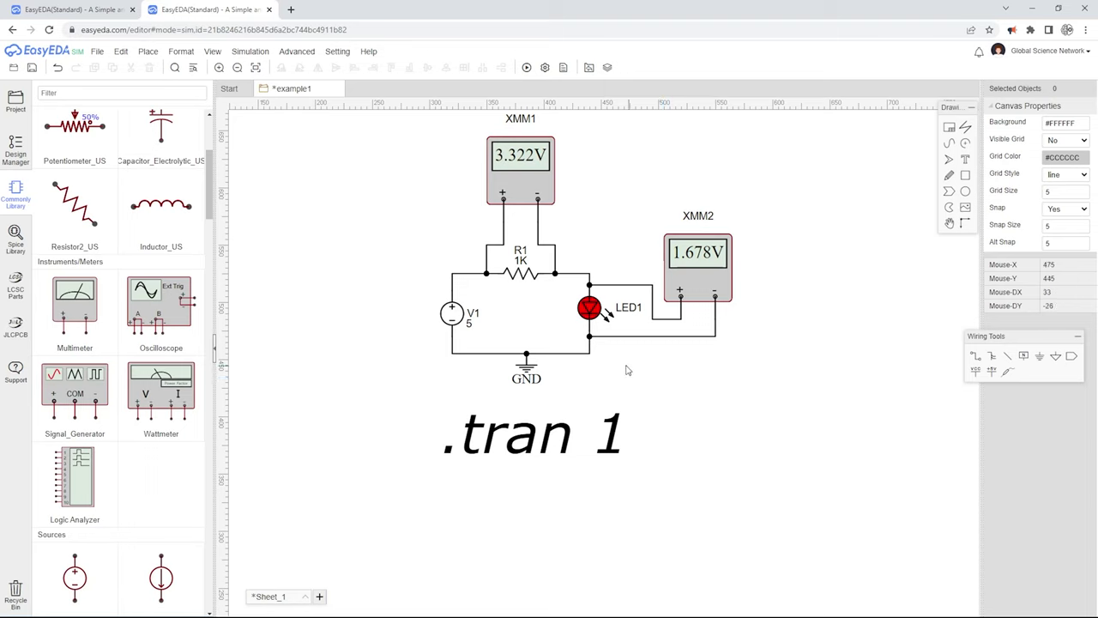
- Switch multimeter XMM1 from voltmeter to current measurement and rerun the simulation
click(532, 187)
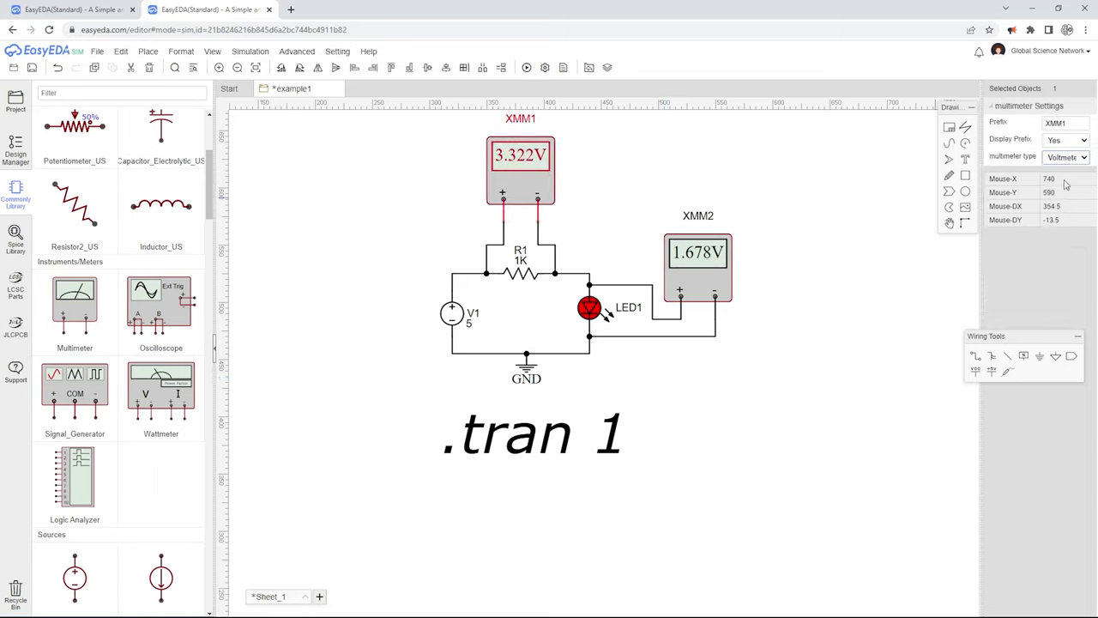
click(644, 172)
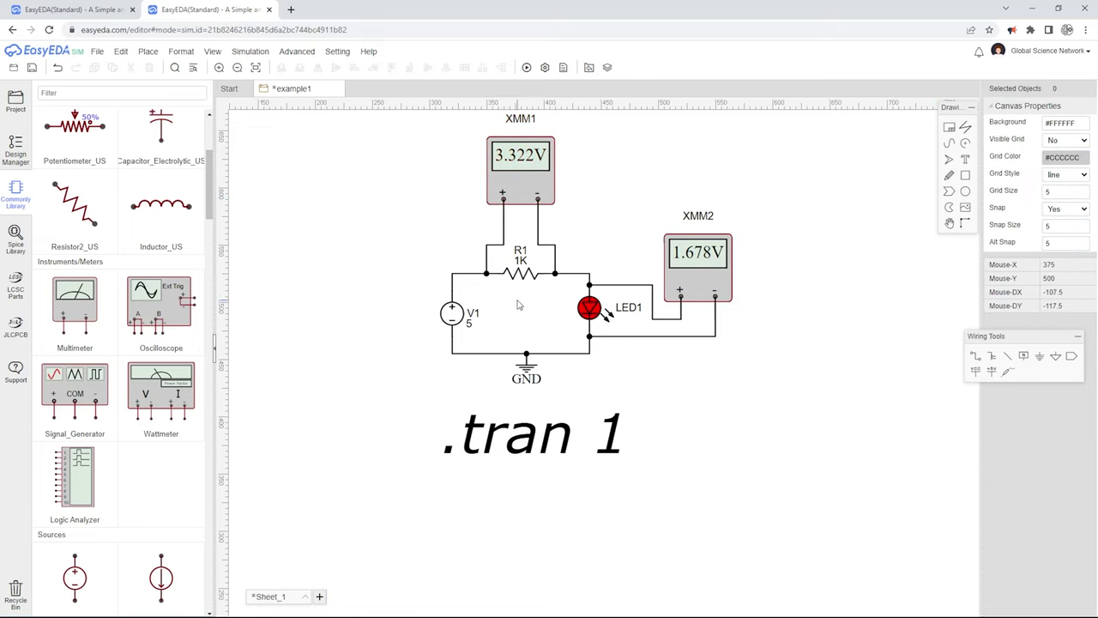
click(528, 67)
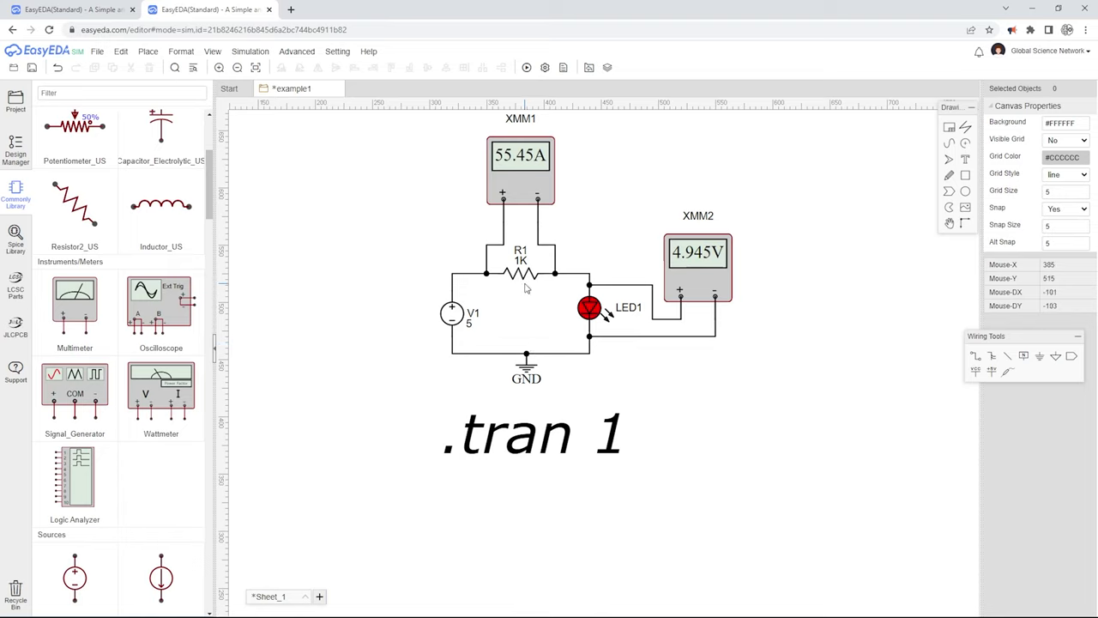
- Delete the two wires joining XMM1 to the ends of R1 and the wire between V1 and R1
click(504, 246)
key(Delete)
click(537, 239)
key(Delete)
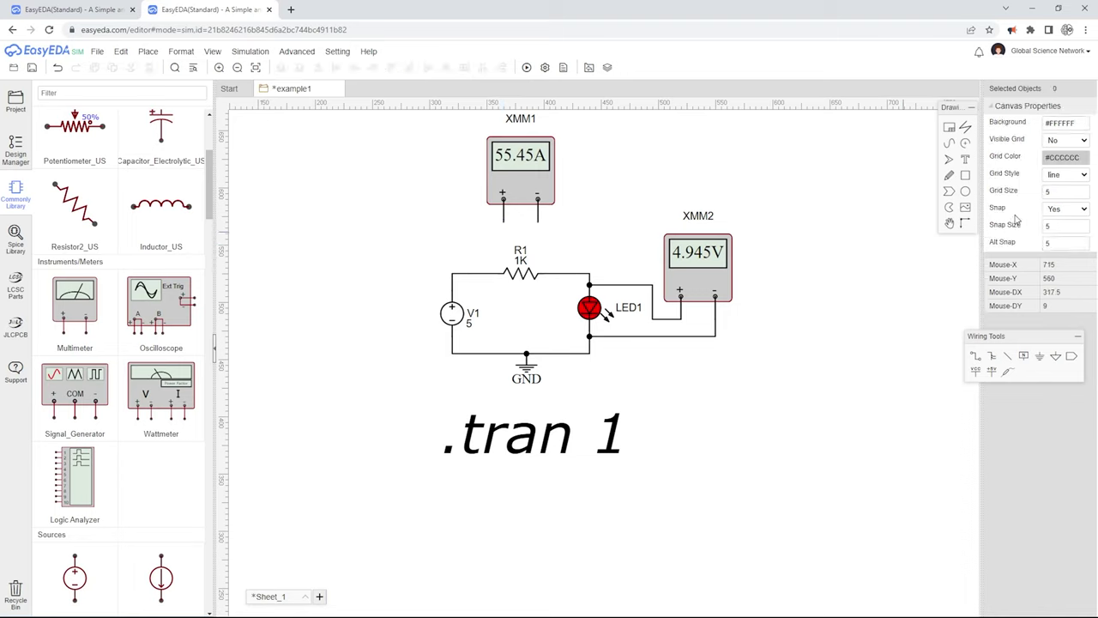
click(463, 274)
key(Delete)
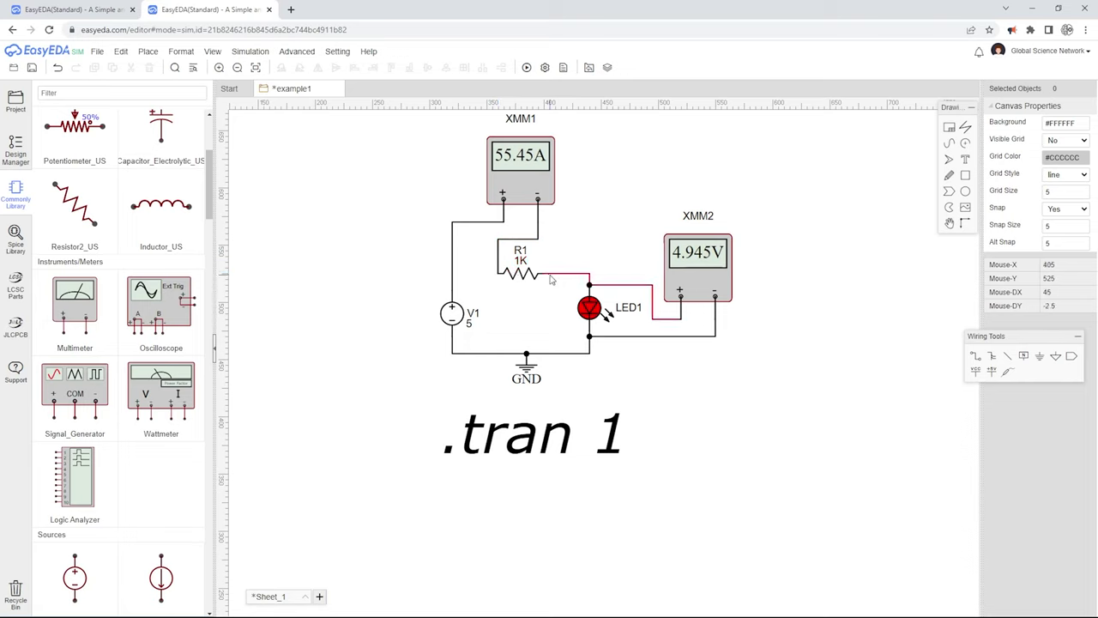
- Rerun the simulation with XMM1 wired as an ammeter in series between V1 and R1
click(529, 69)
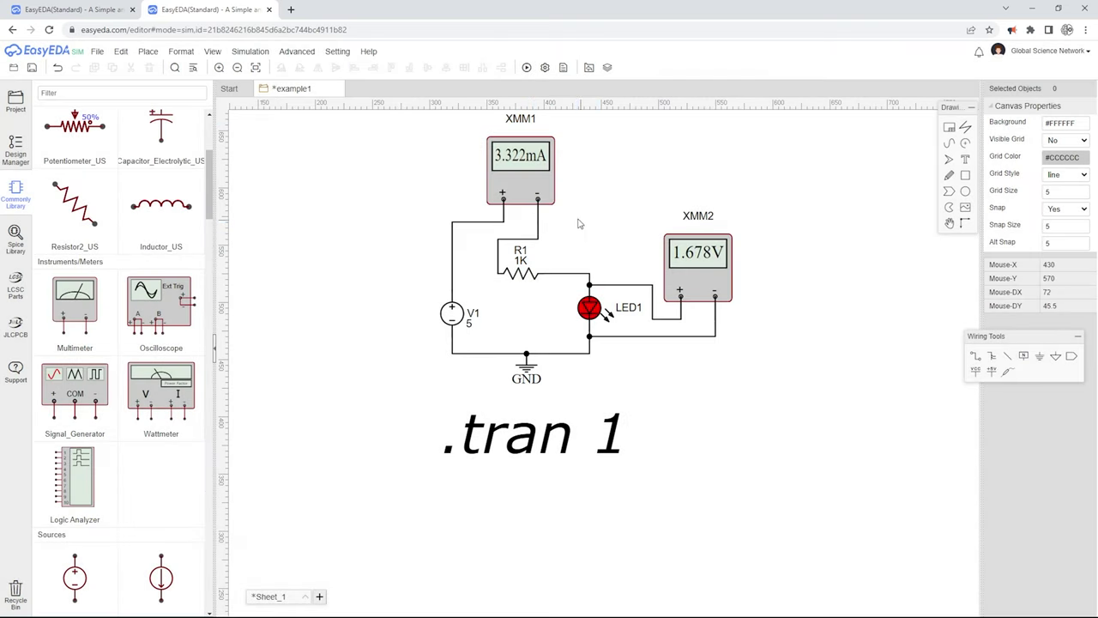
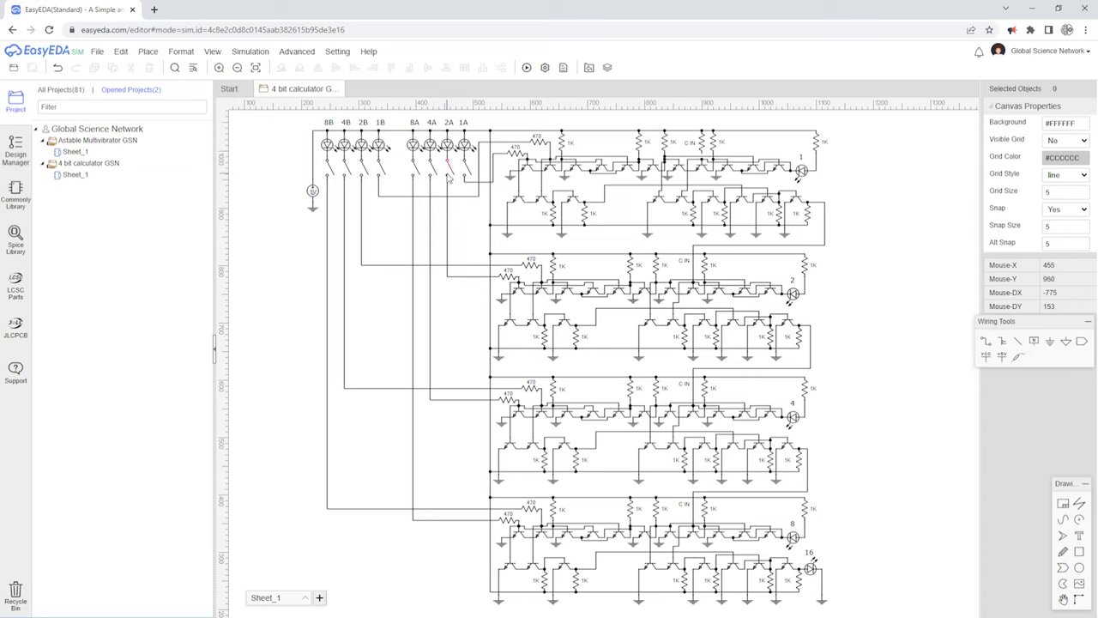
- Close switches 2A and 2B in the 4 bit calculator circuit and run the simulation
click(1060, 159)
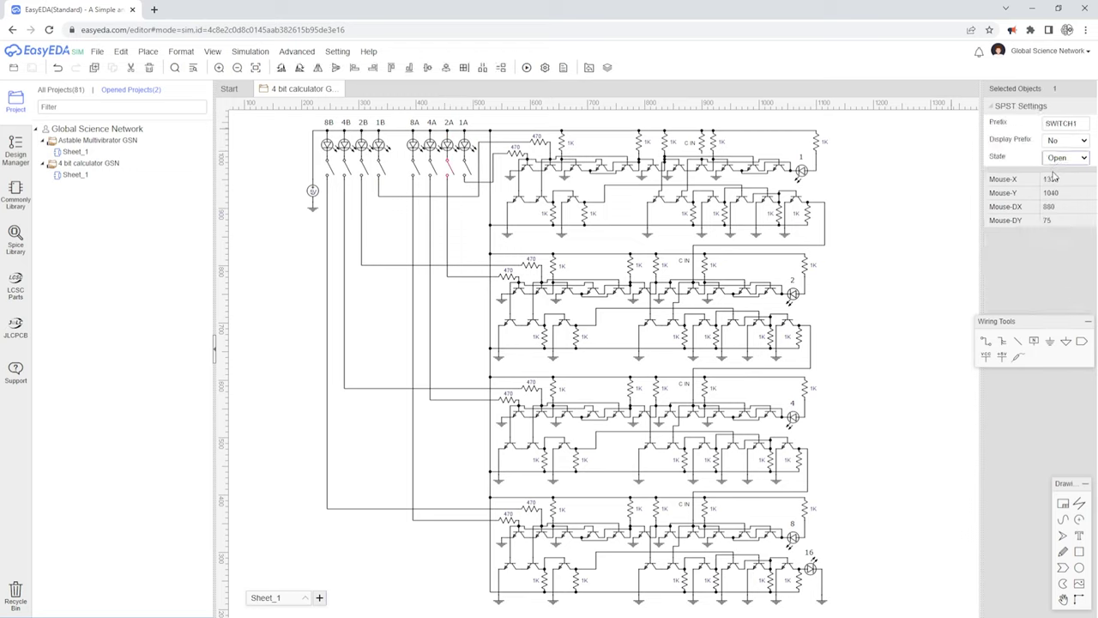
click(1053, 179)
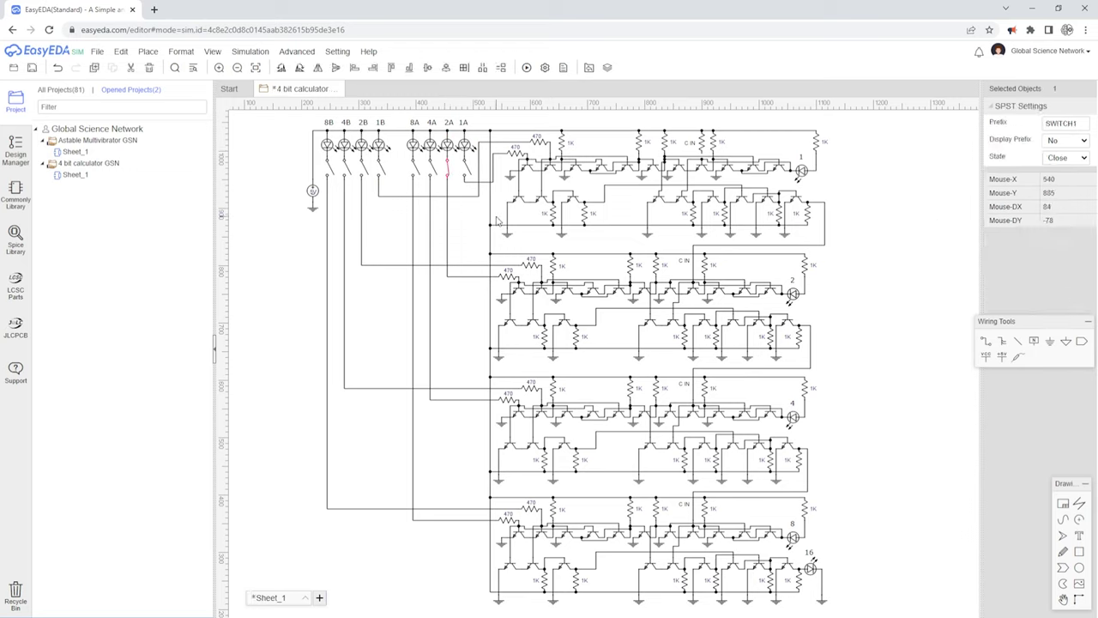
click(366, 175)
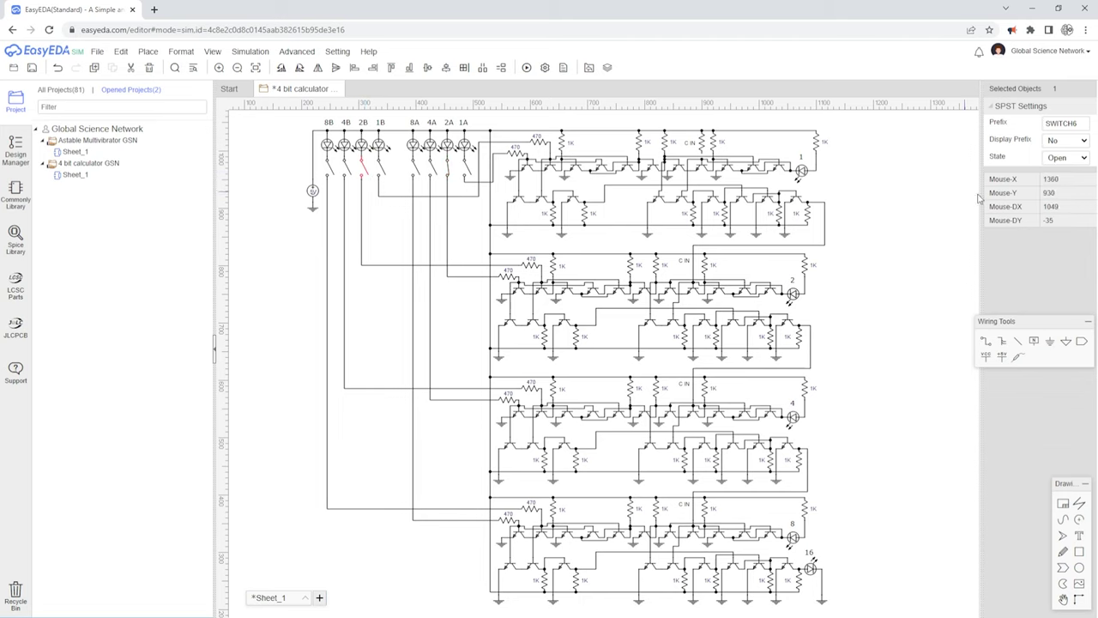
click(1061, 181)
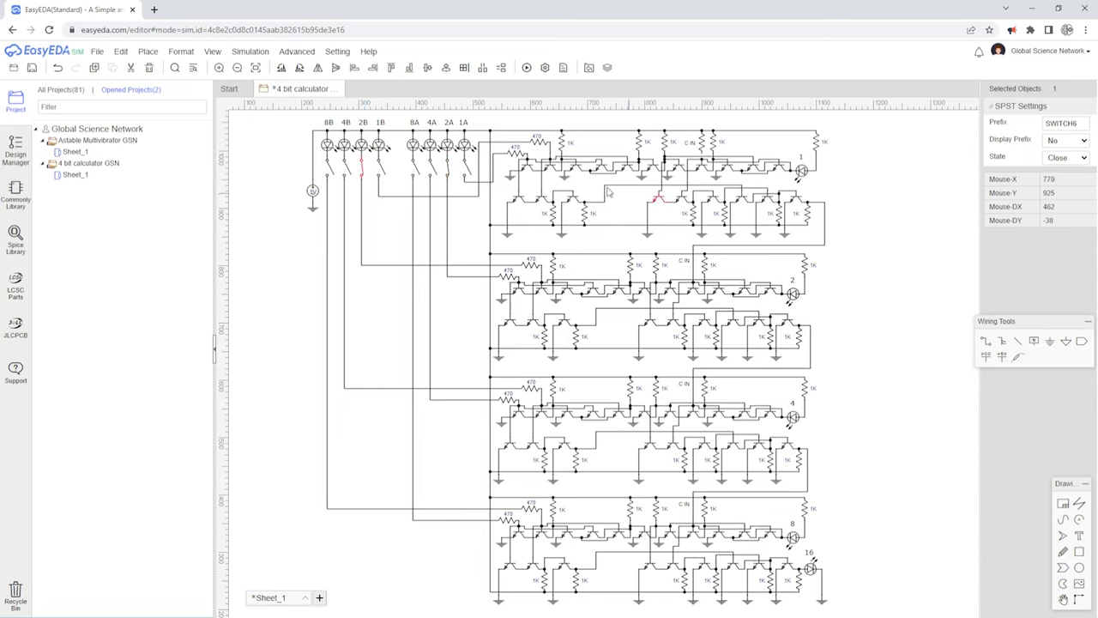
click(527, 68)
- Open switches 2A and 2B, close switches 1A and 1B, and rerun the calculator simulation
click(383, 165)
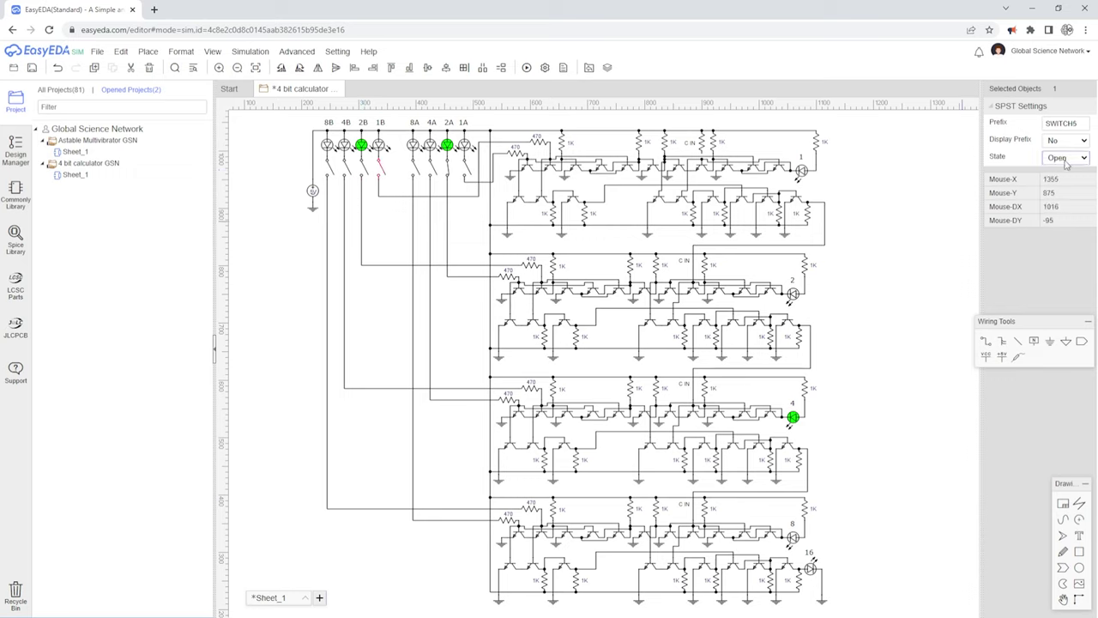
click(448, 169)
click(1064, 158)
click(1057, 181)
click(1069, 159)
click(1069, 172)
click(527, 68)
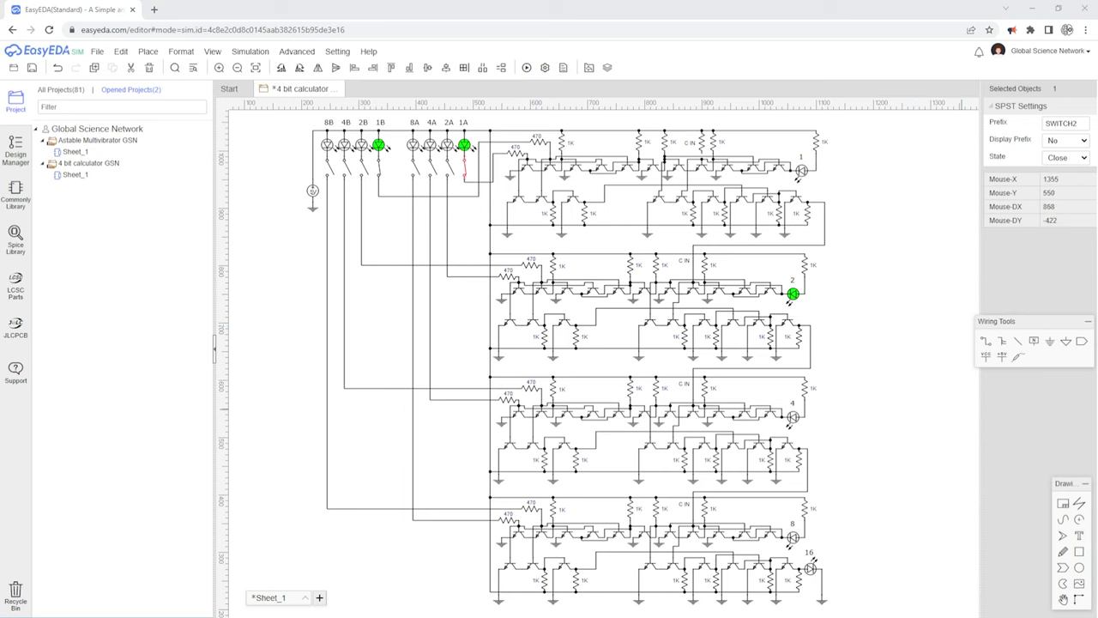
- Simulate the calculator with only switches 8A and 8B closed, and again with all eight input switches closed
key(Escape)
key(ctrl+r)
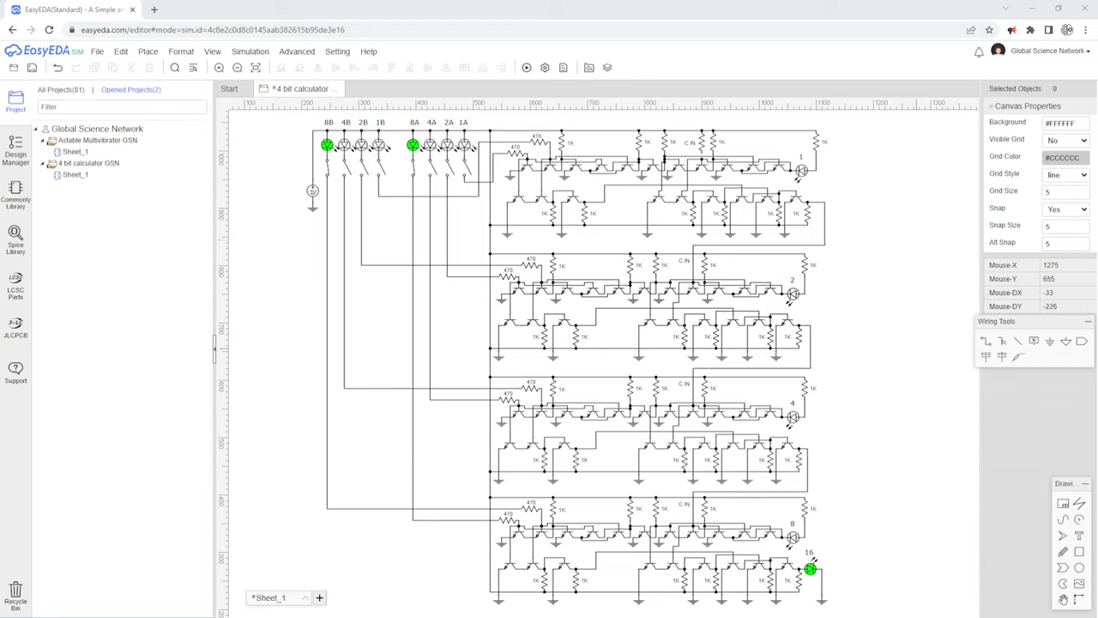
click(346, 168)
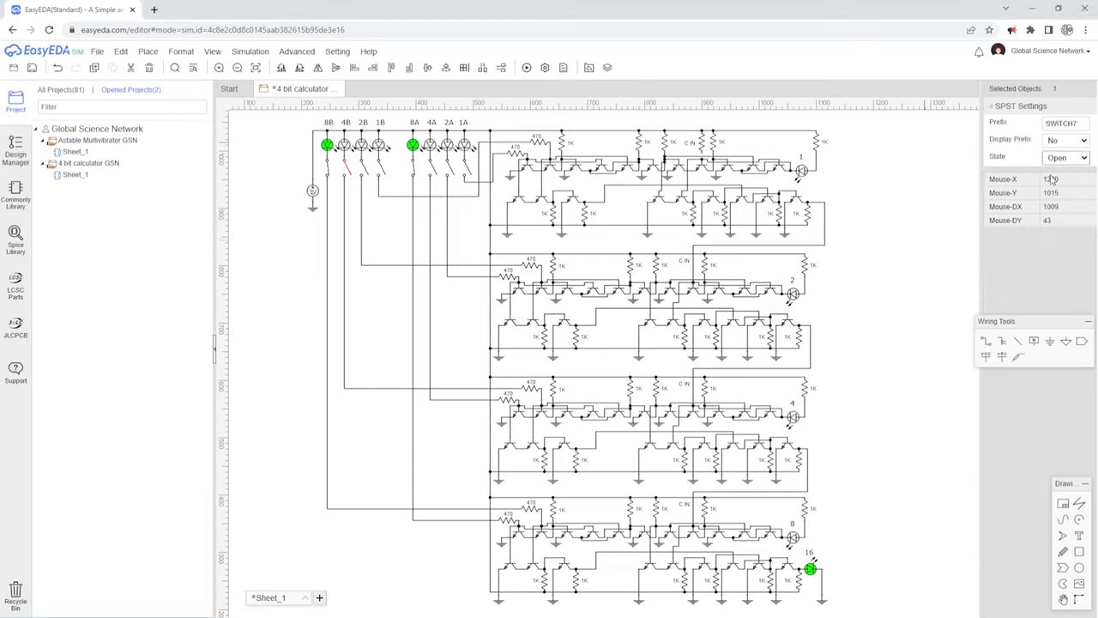
click(365, 170)
click(921, 188)
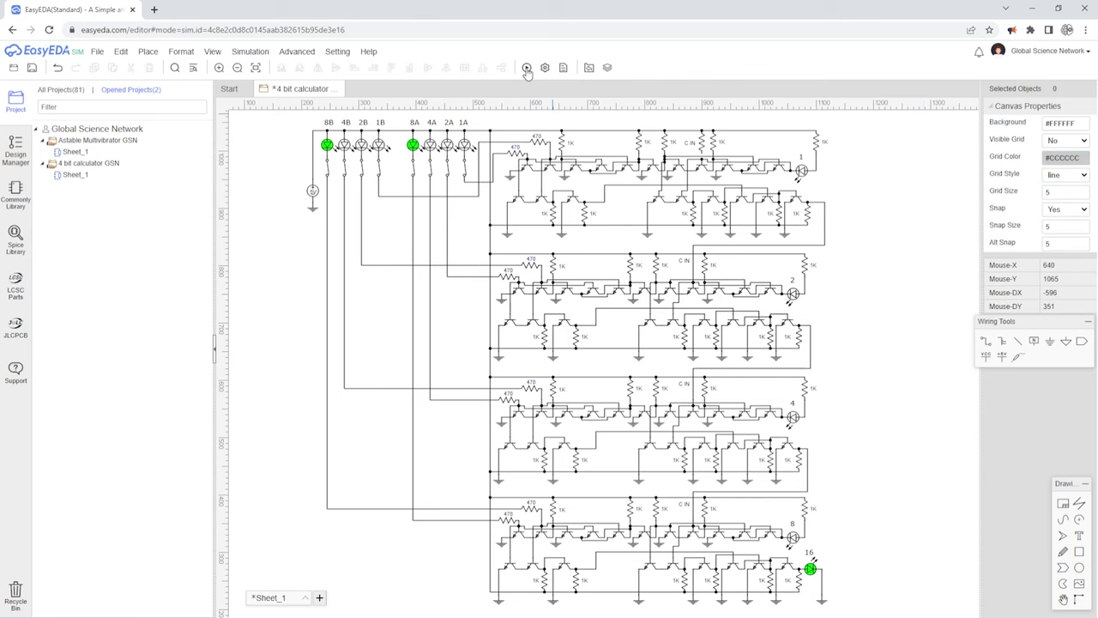
click(527, 68)
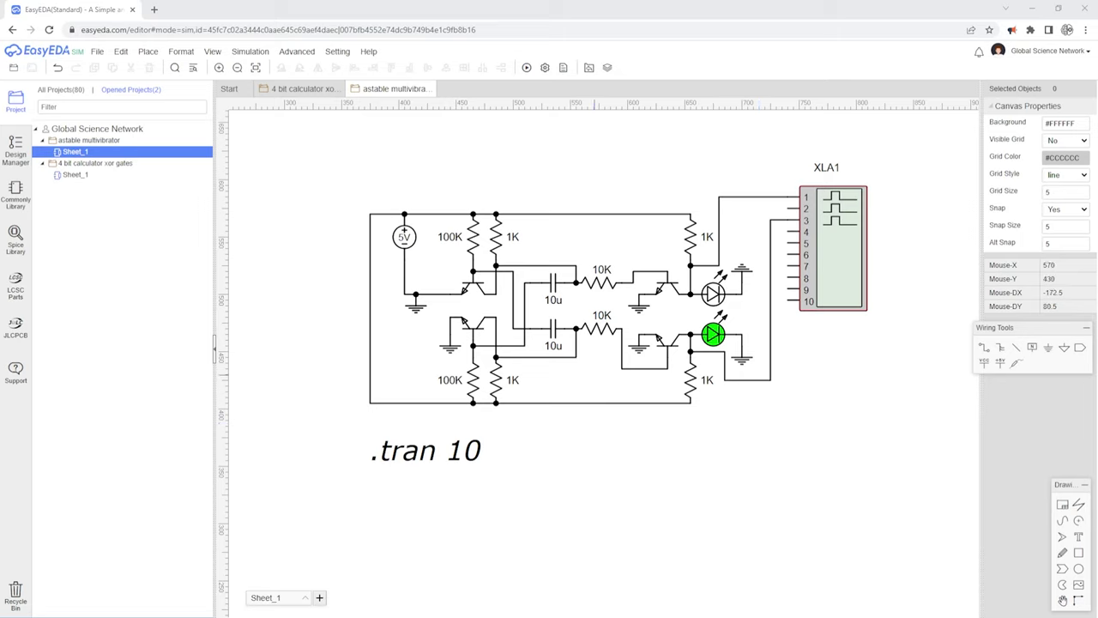
- Check the .tran 10 directive in the astable multivibrator circuit and run its simulation
click(424, 461)
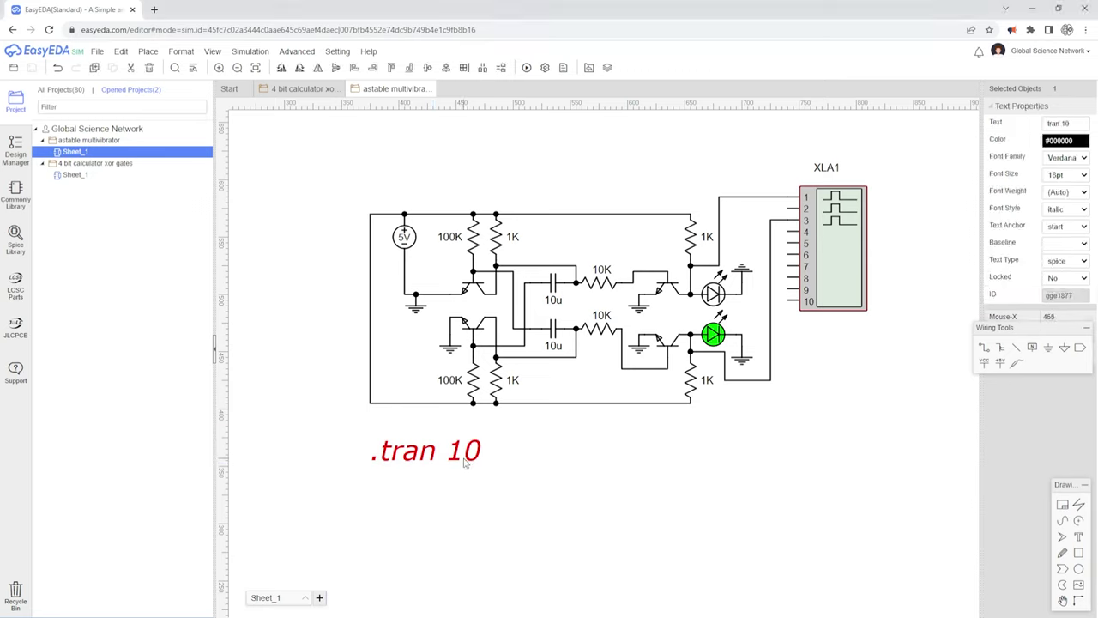
click(612, 474)
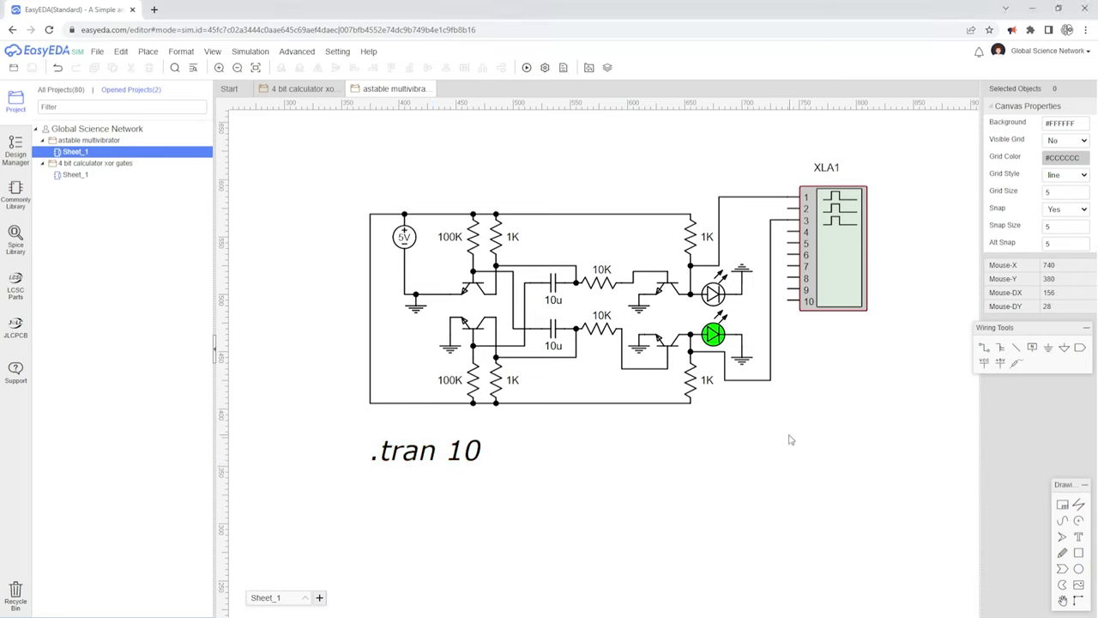
click(527, 68)
- View the waveforms recorded by logic analyzer XLA1 and close the waveform window
click(842, 263)
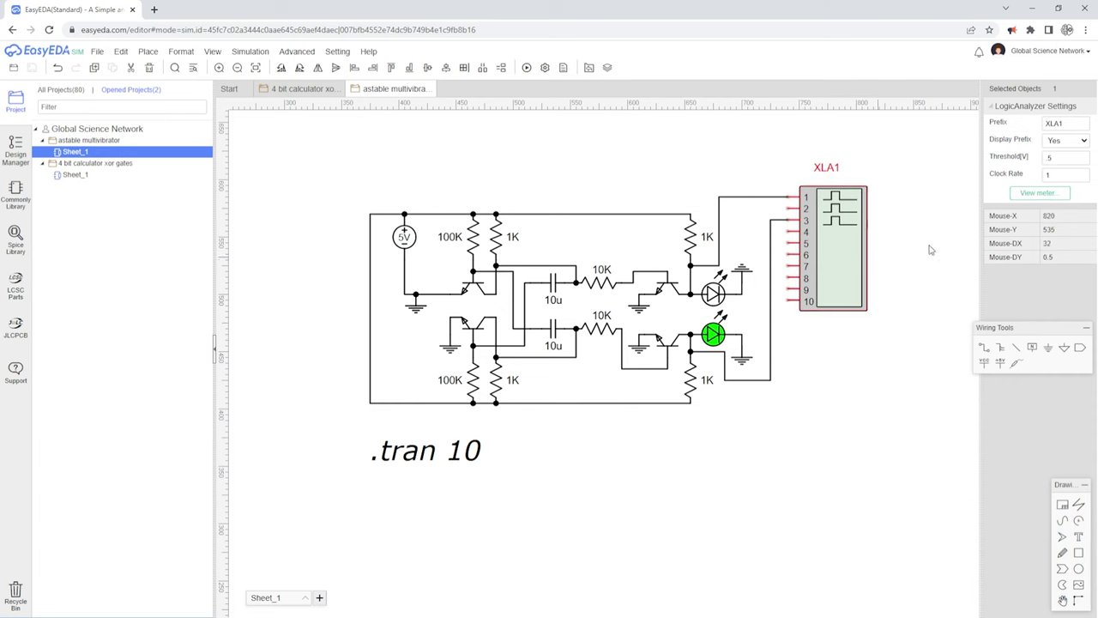
click(1038, 194)
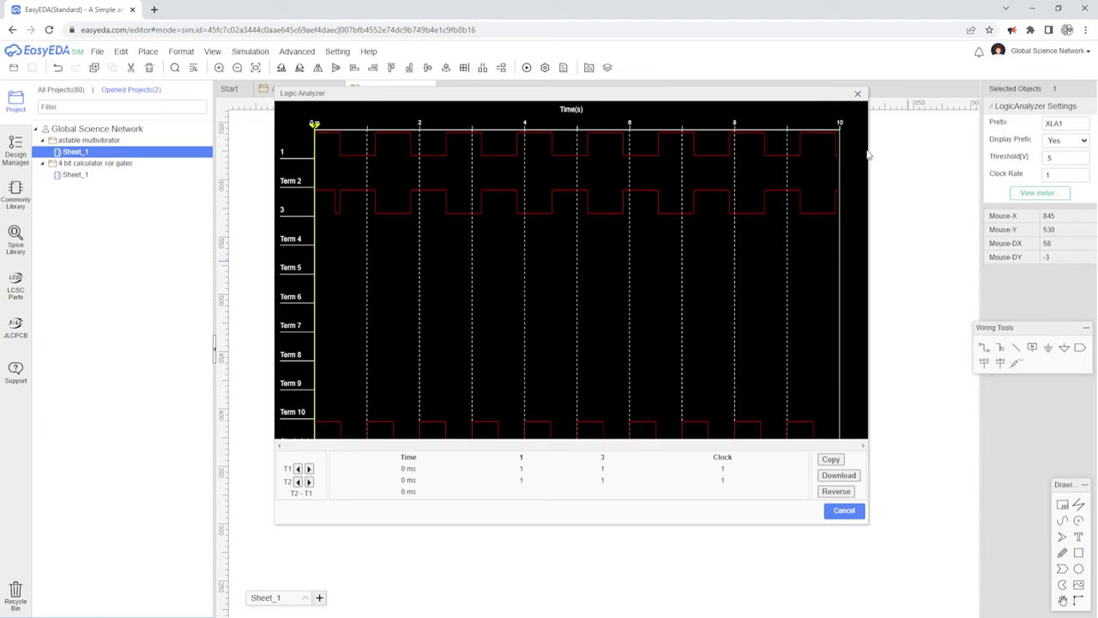
click(857, 94)
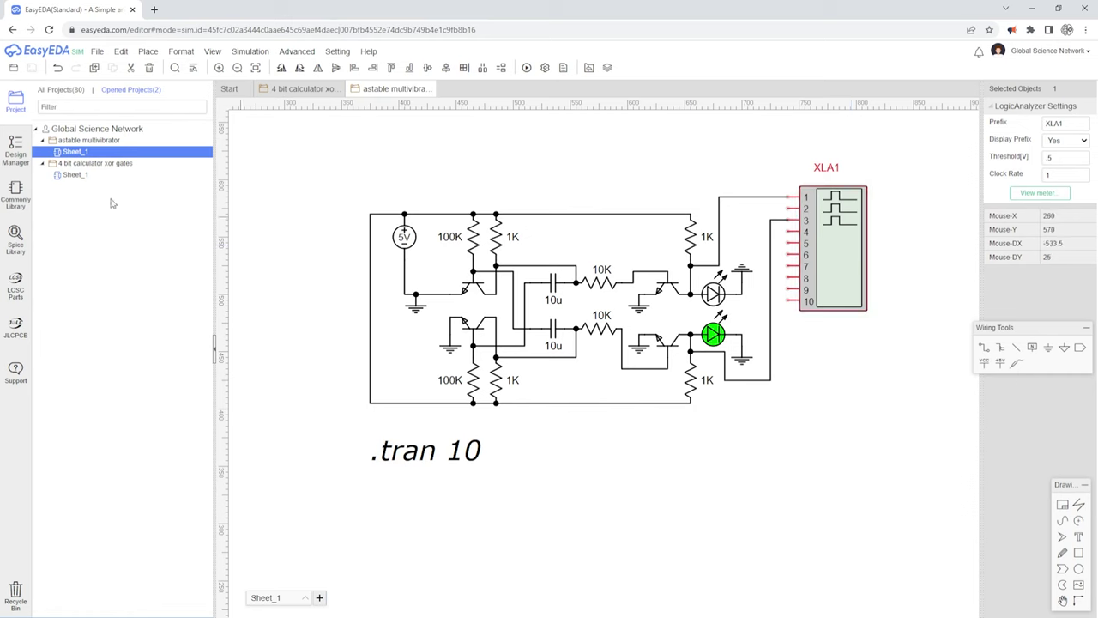
- Place a second logic analyzer from the common parts library directly below XLA1 and select it
click(16, 190)
scroll(129, 343, down, 3)
click(75, 421)
click(837, 405)
key(Escape)
click(849, 401)
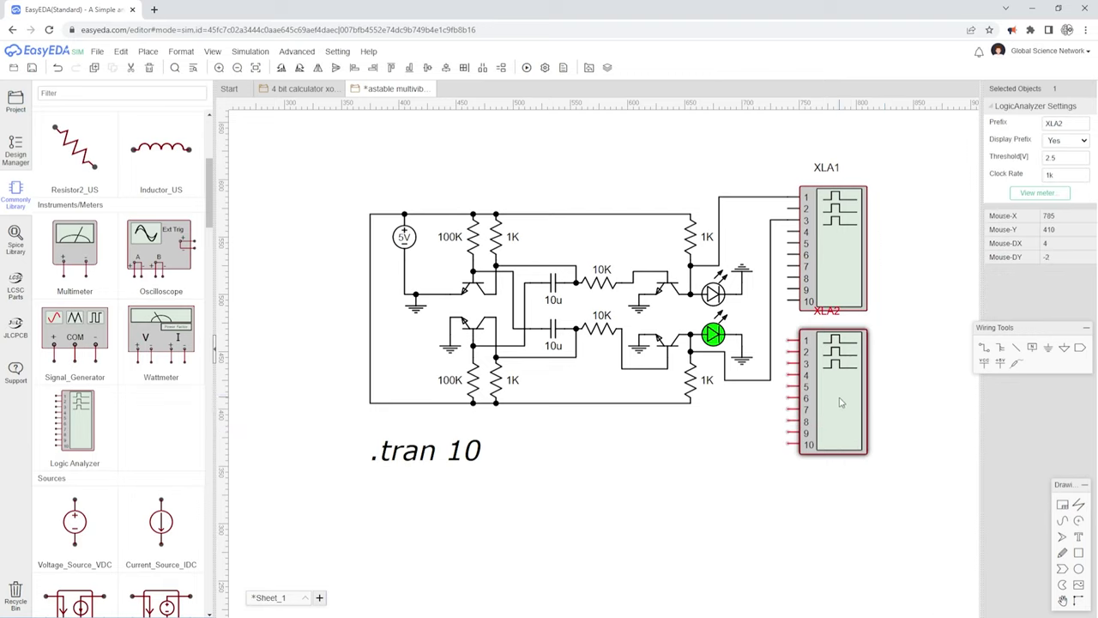
- Check the second logic analyzer's clock rate and threshold voltage settings, and delete that analyzer
double_click(1070, 174)
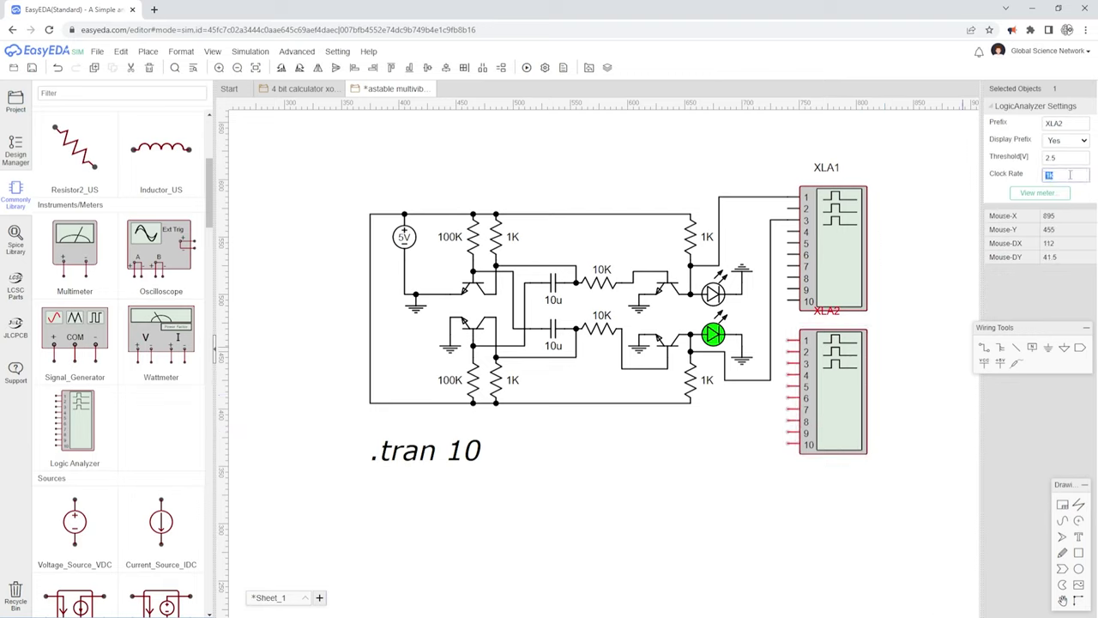
double_click(1069, 158)
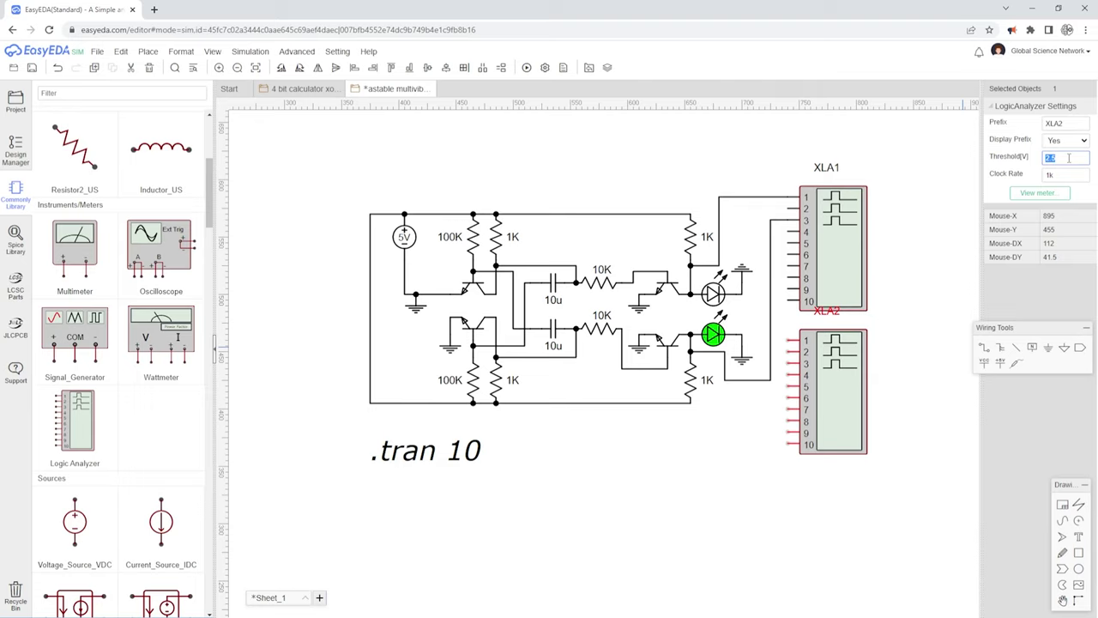
click(841, 417)
key(Delete)
- Inspect the clock rate and threshold voltage settings of logic analyzer XLA1
click(854, 292)
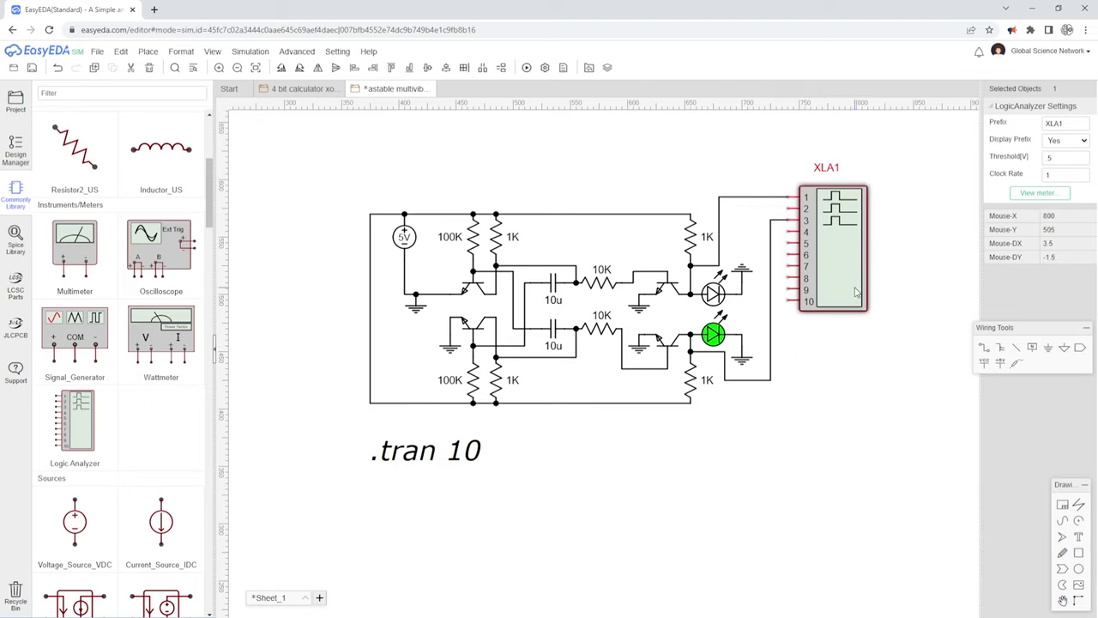
double_click(1067, 175)
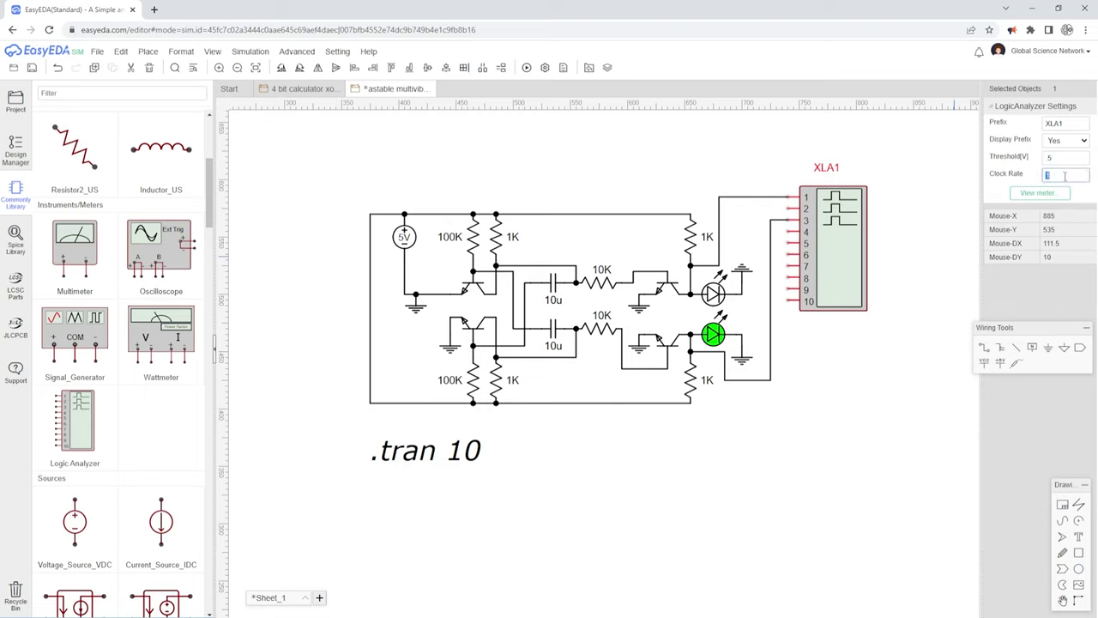
double_click(1067, 157)
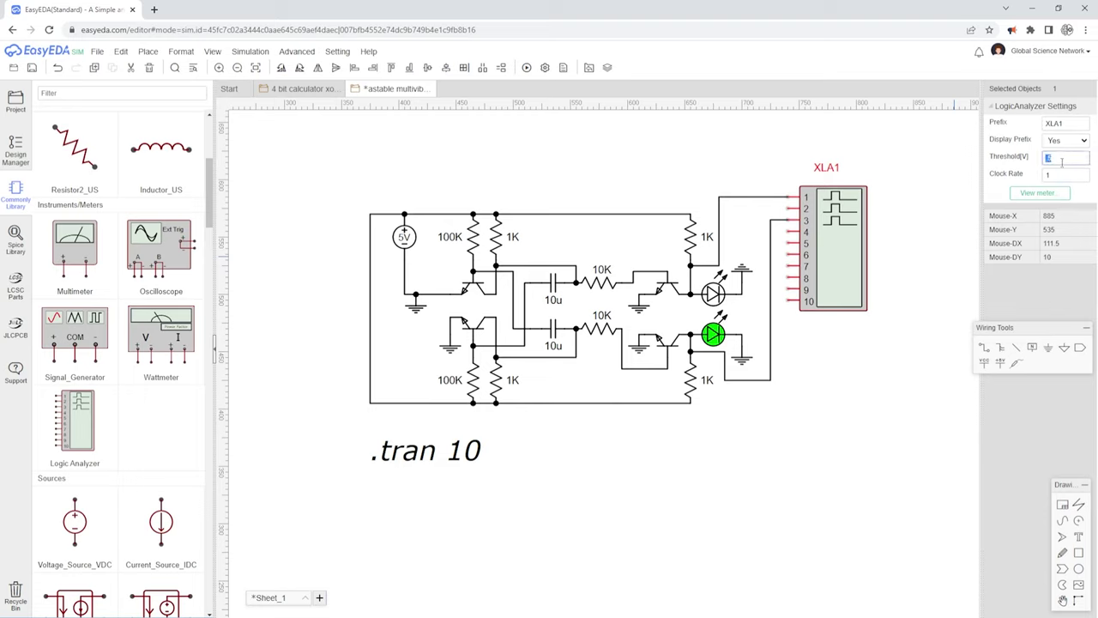
click(933, 285)
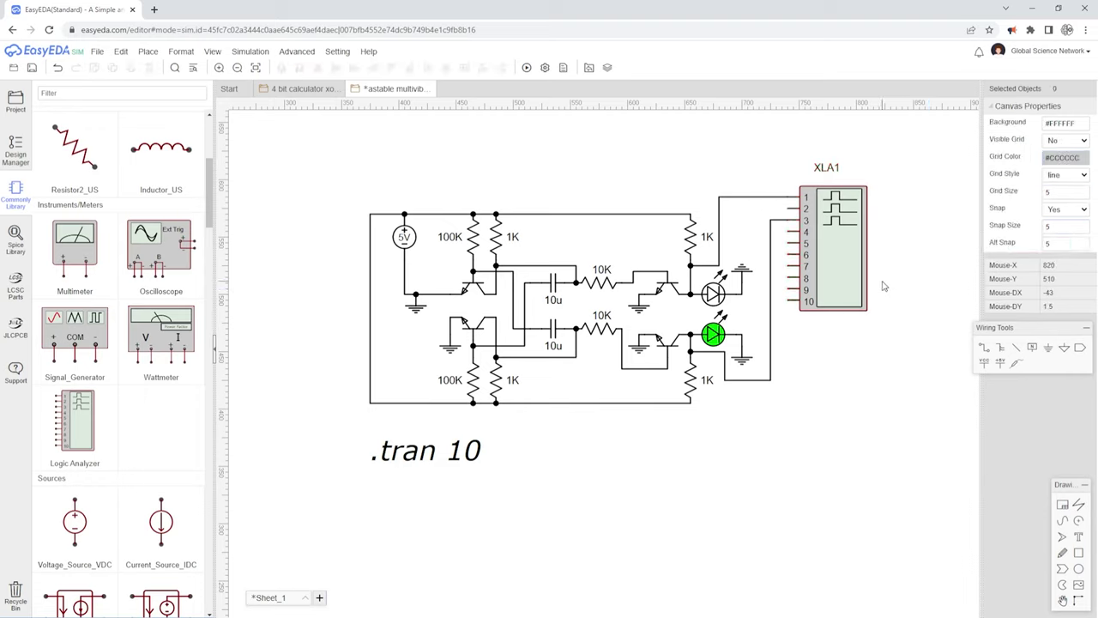
- Delete logic analyzer XLA1 and the two wires connecting it to the LED branches
click(848, 276)
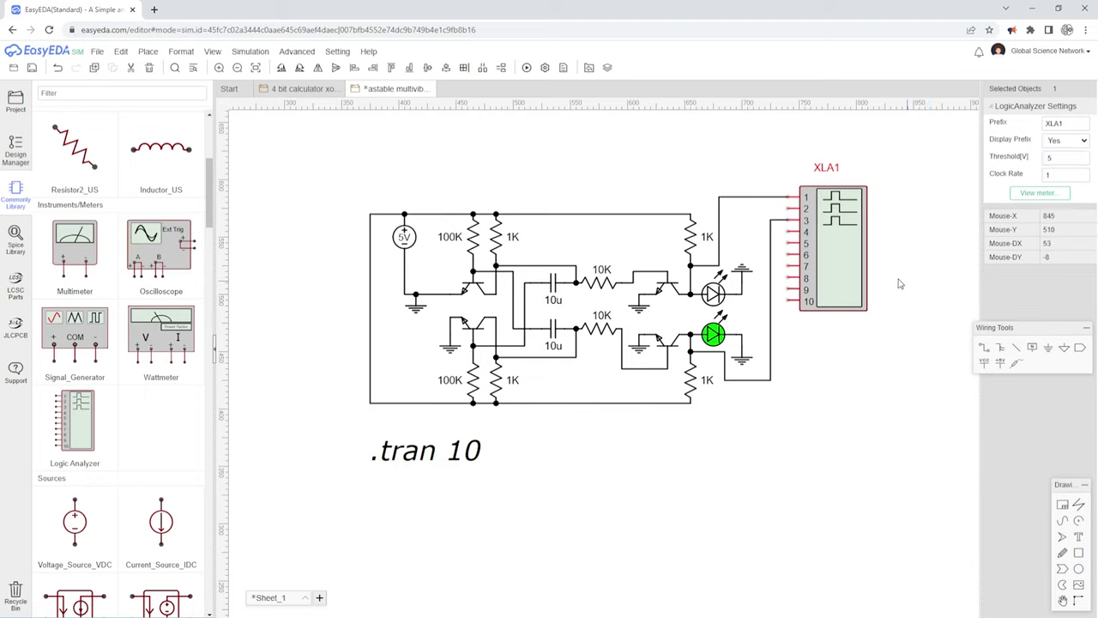
key(Delete)
click(772, 254)
key(Delete)
click(719, 229)
key(Delete)
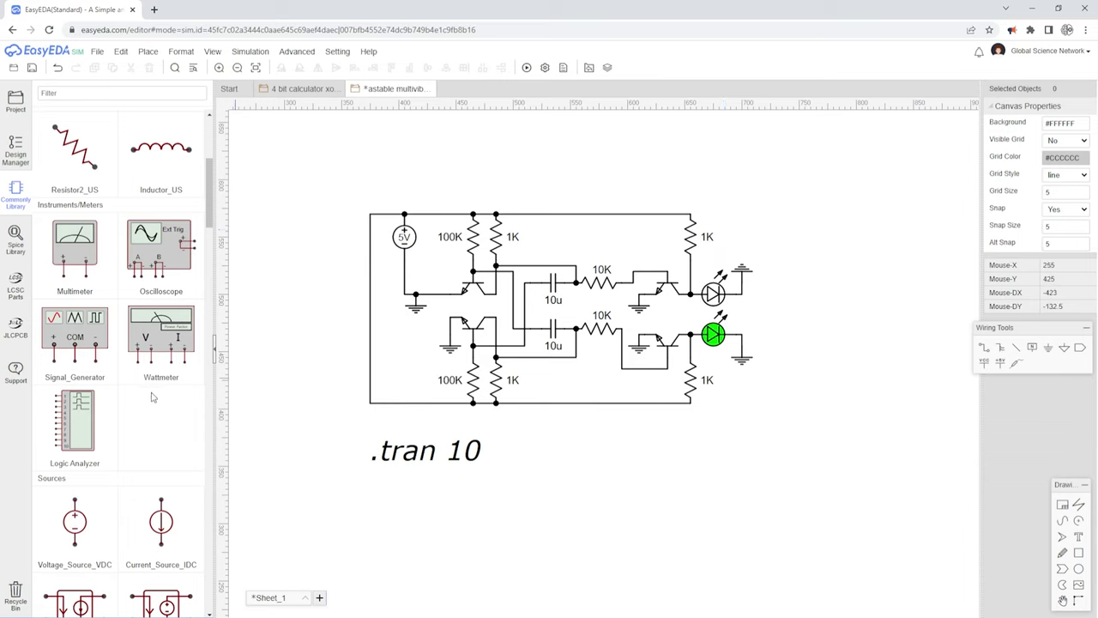
- Place an oscilloscope beside the LEDs and wire channel A across the upper LED and channel B across the lower LED
click(161, 251)
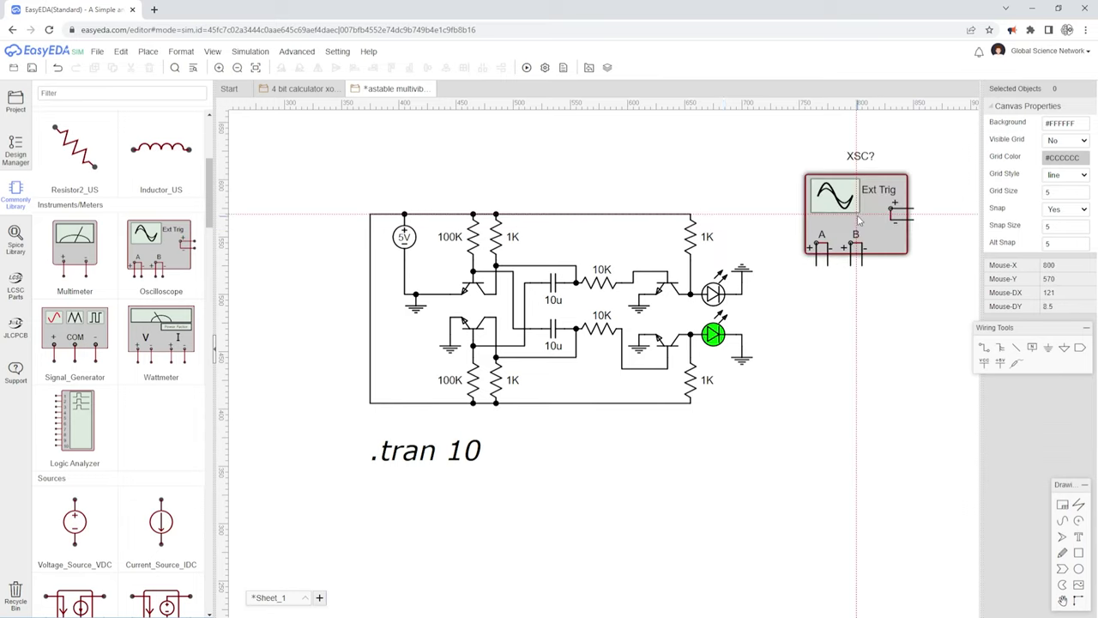
click(858, 220)
key(Escape)
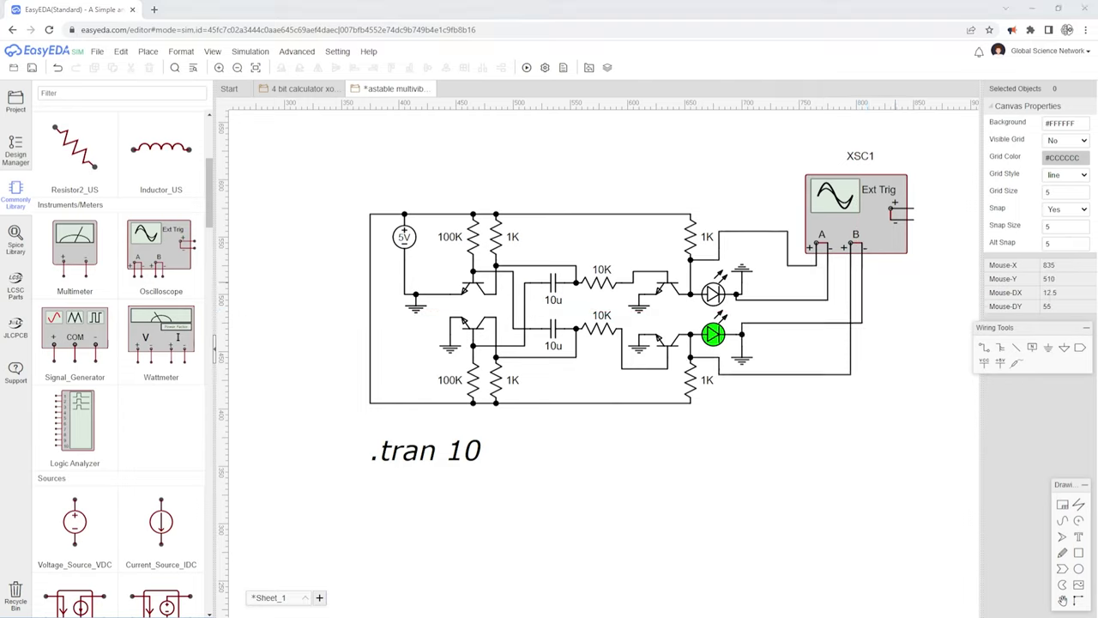
- Open the waveform view of oscilloscope XSC1 to examine the signals of both channels
click(892, 228)
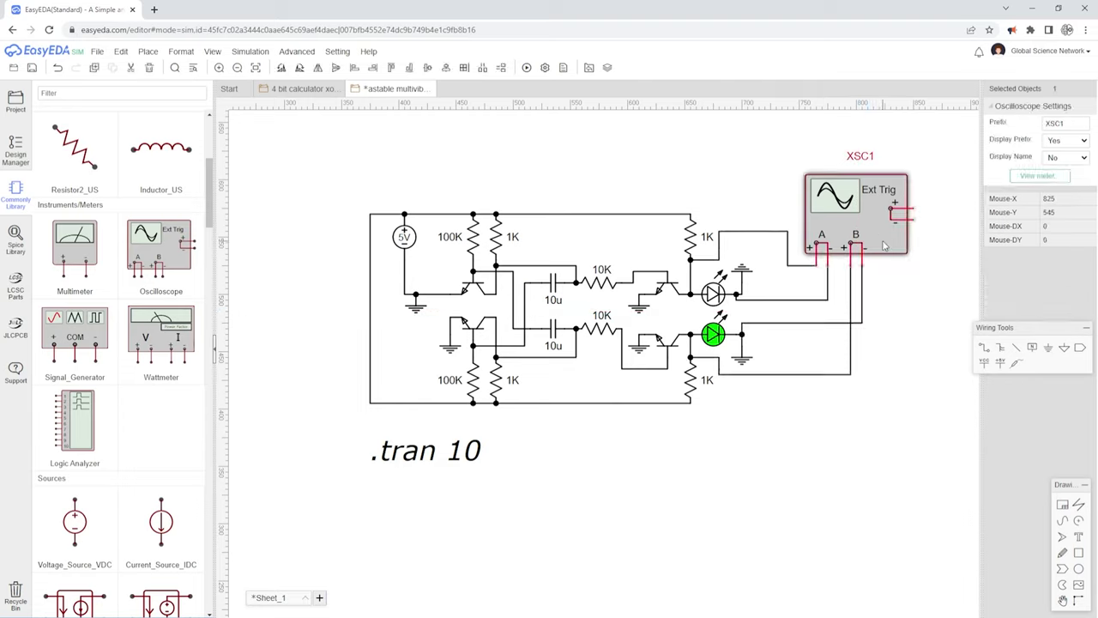
click(1037, 175)
drag(491, 175, 623, 151)
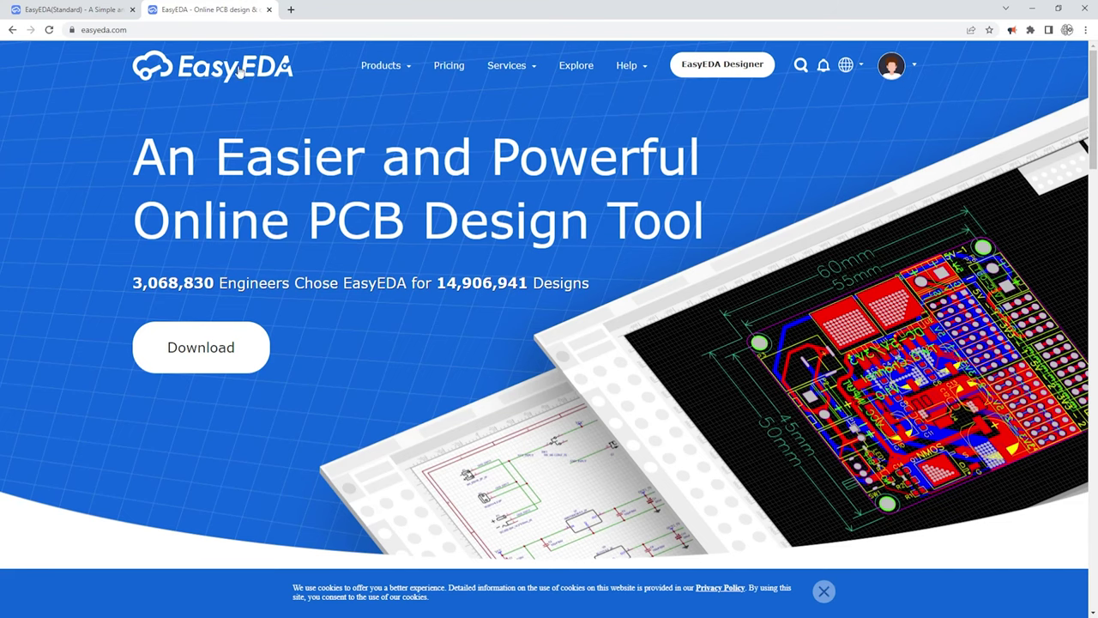
- Open the OSHWLab project site from the EasyEDA homepage, browse its projects, and search for "4 bit calculator"
click(572, 67)
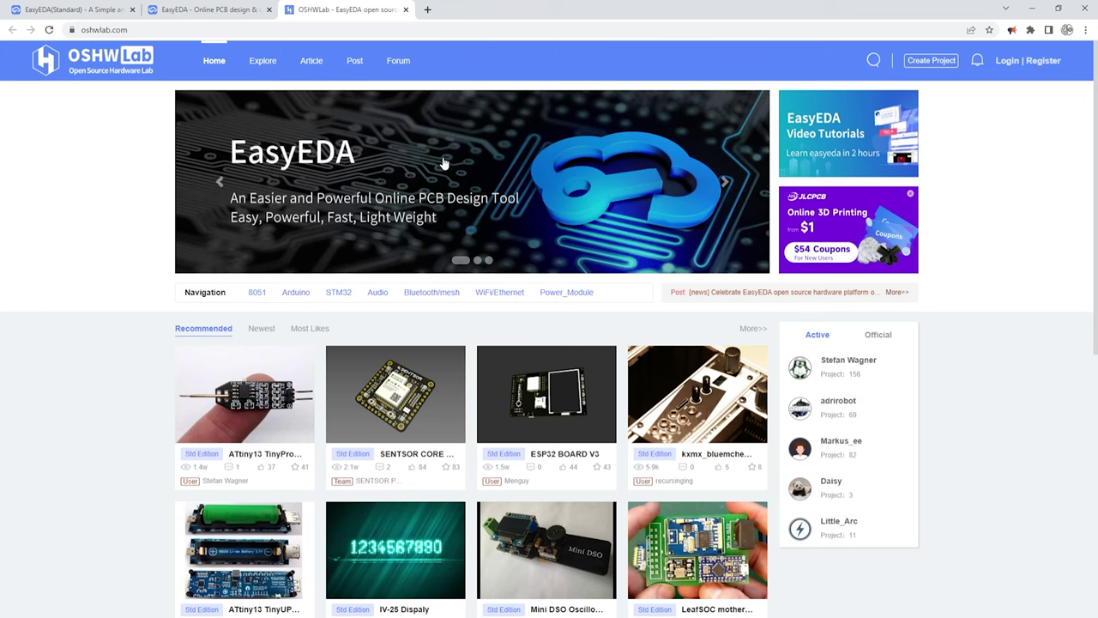
scroll(131, 335, down, 1)
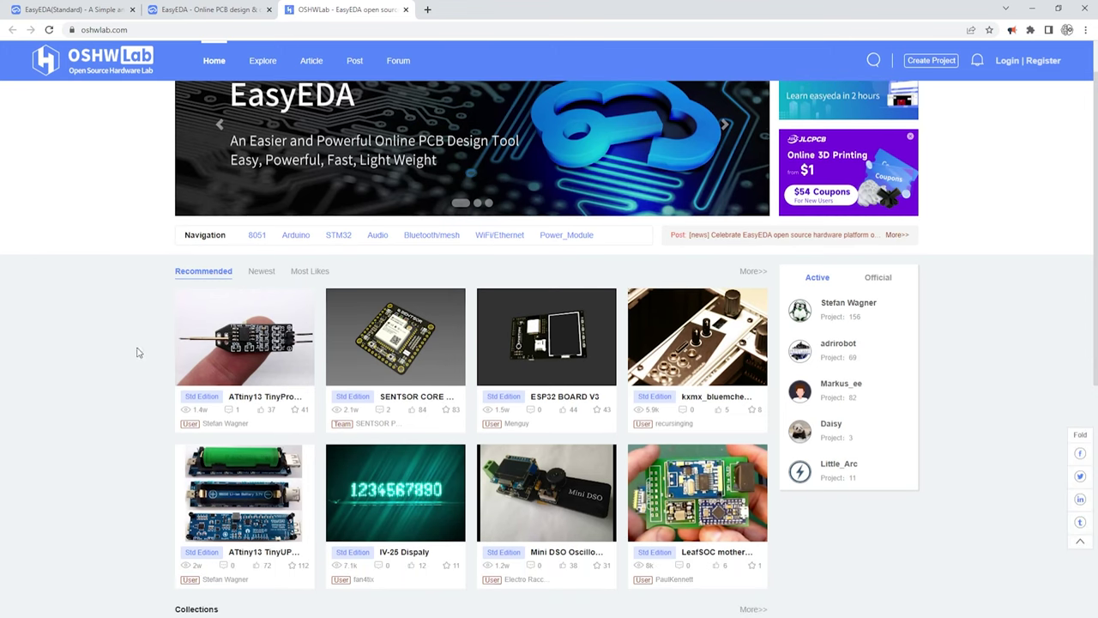
scroll(142, 350, down, 3)
scroll(142, 349, up, 4)
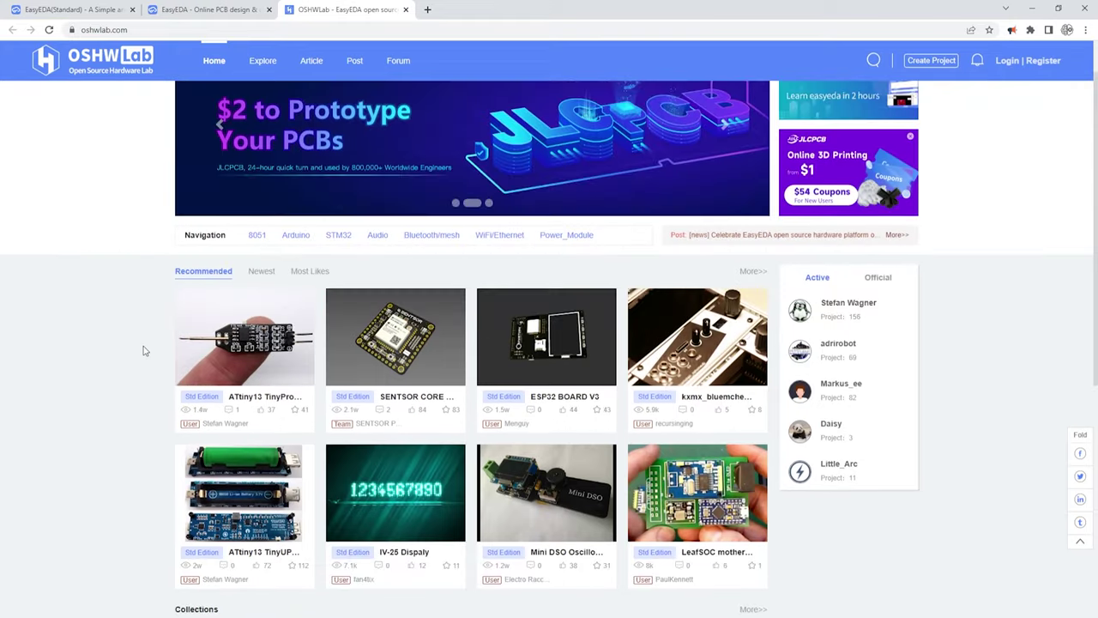
click(873, 62)
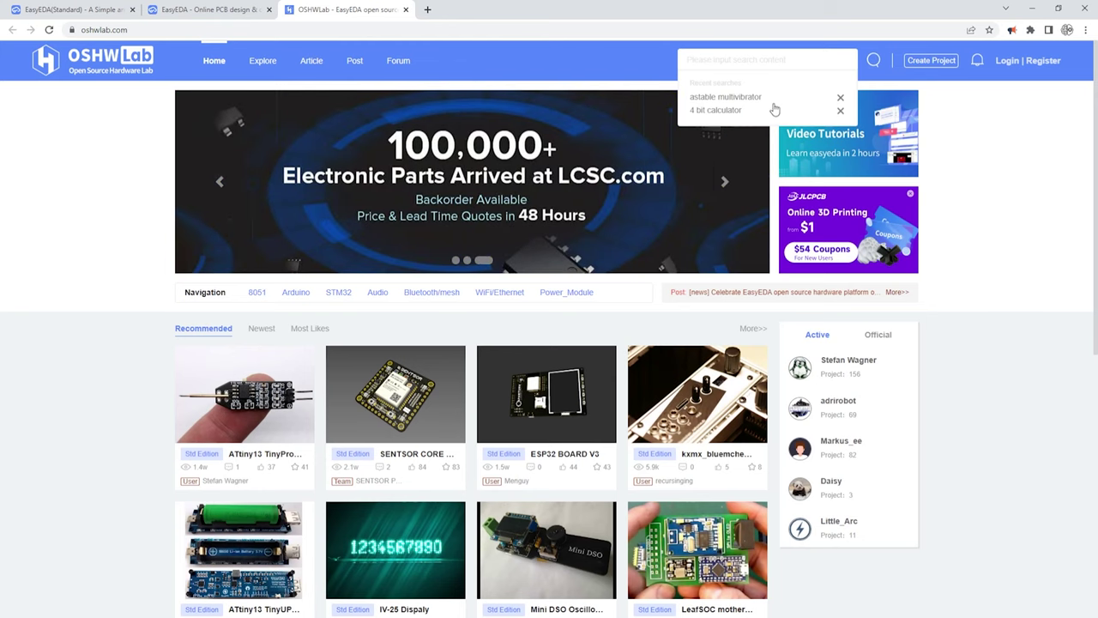
click(729, 111)
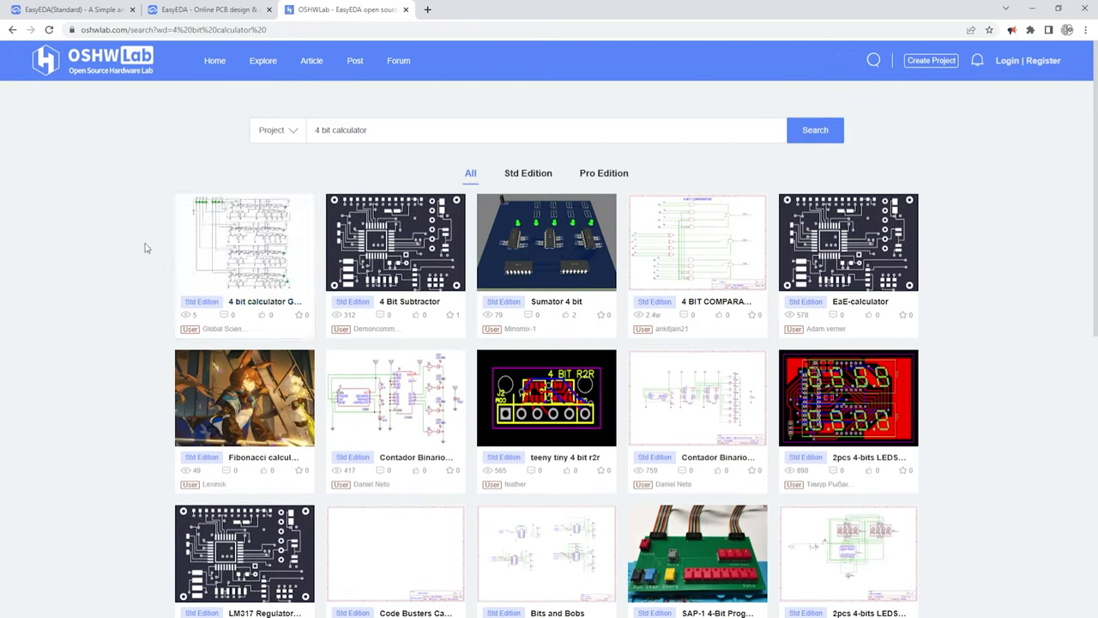
- Open the project "4 bit calculator GSN", examine its description and schematic diagram, and close its page
click(249, 249)
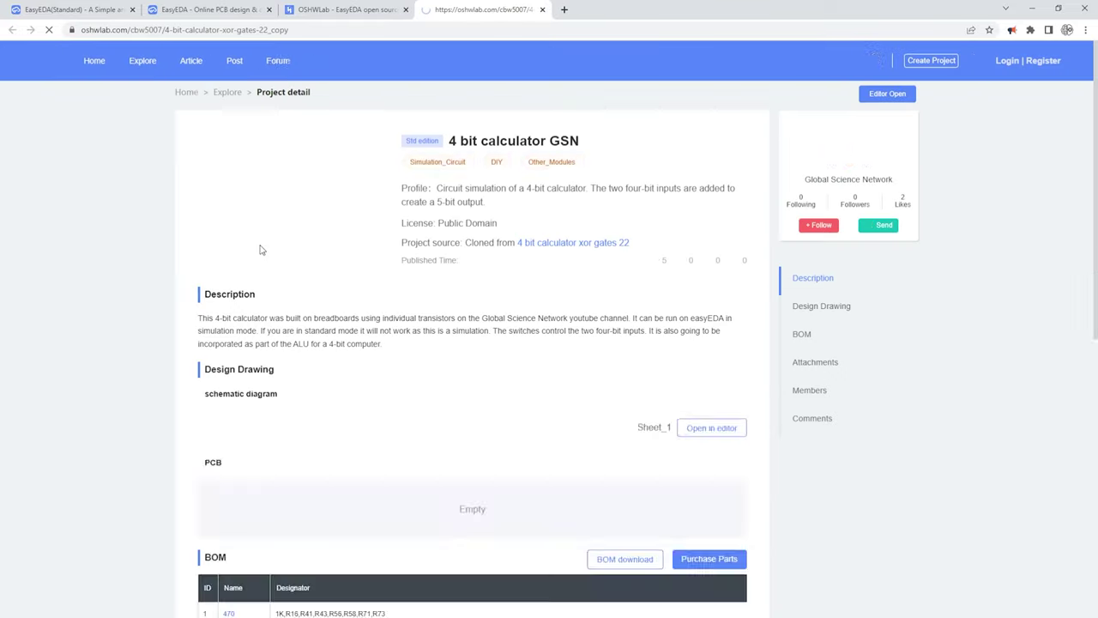
scroll(750, 359, down, 4)
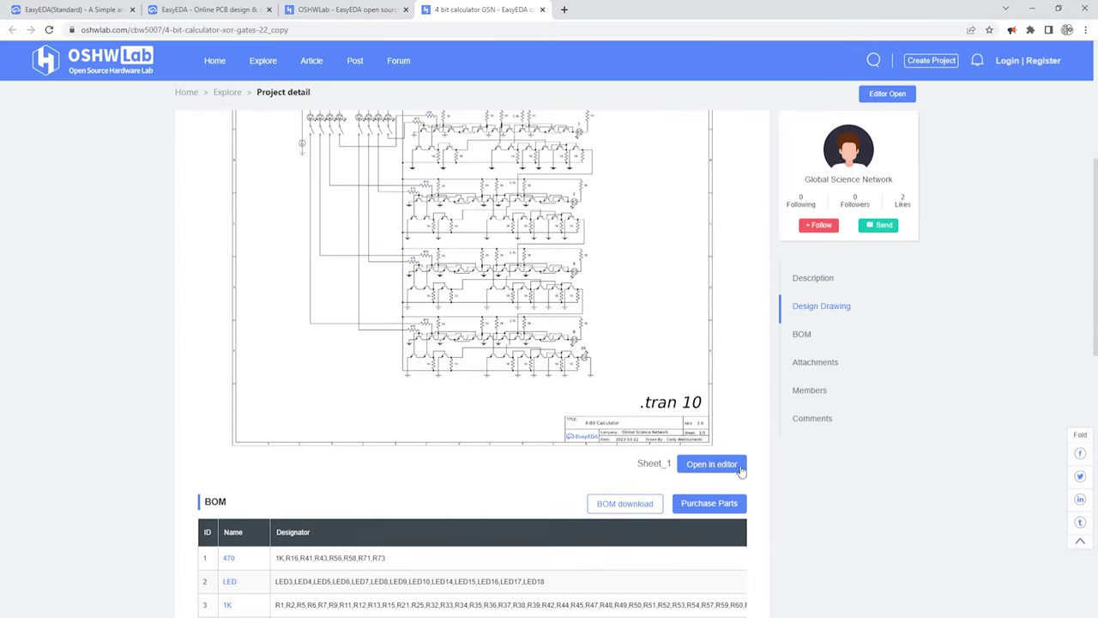
scroll(737, 404, up, 1)
scroll(736, 404, up, 4)
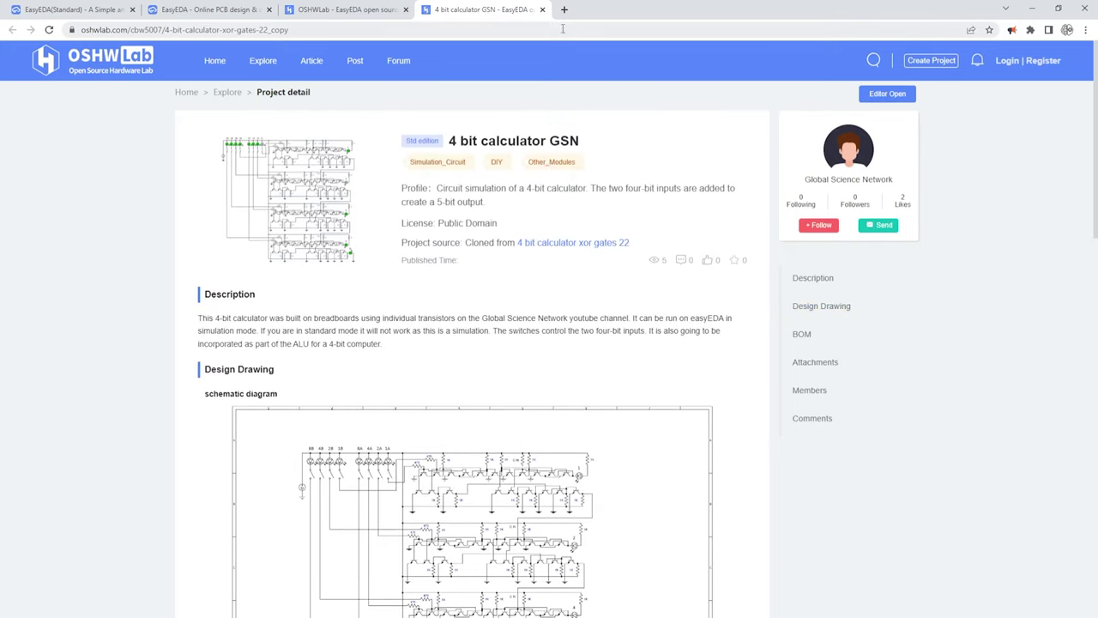
click(543, 10)
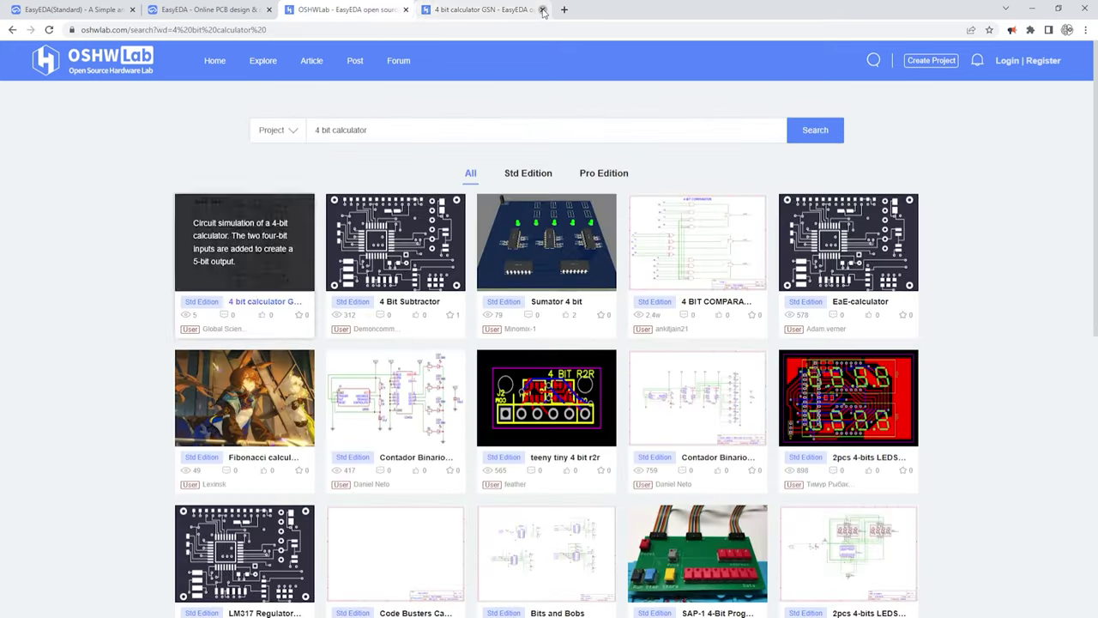
- Search OSHWLab projects for "astable multivibrator" and refine the search to "astable multivibrator gsn"
click(873, 62)
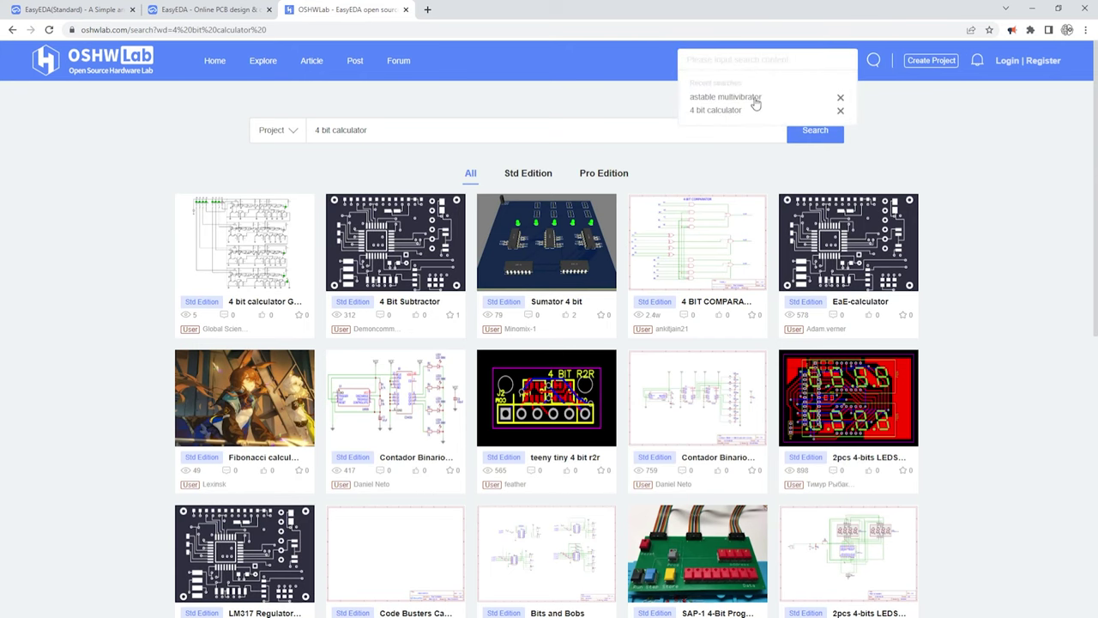
click(755, 99)
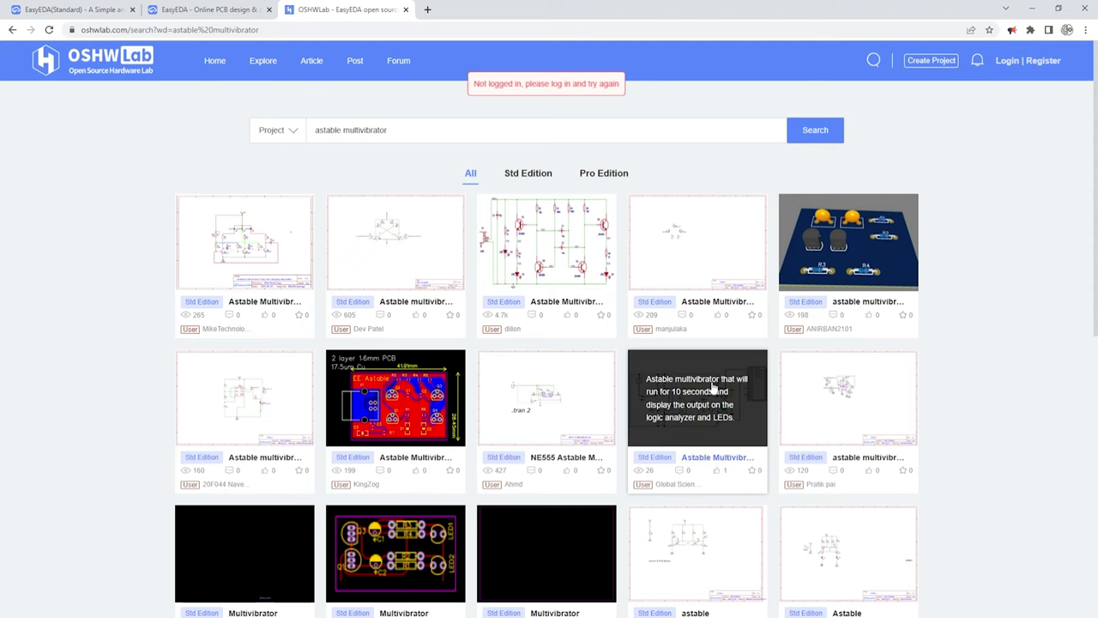
click(419, 131)
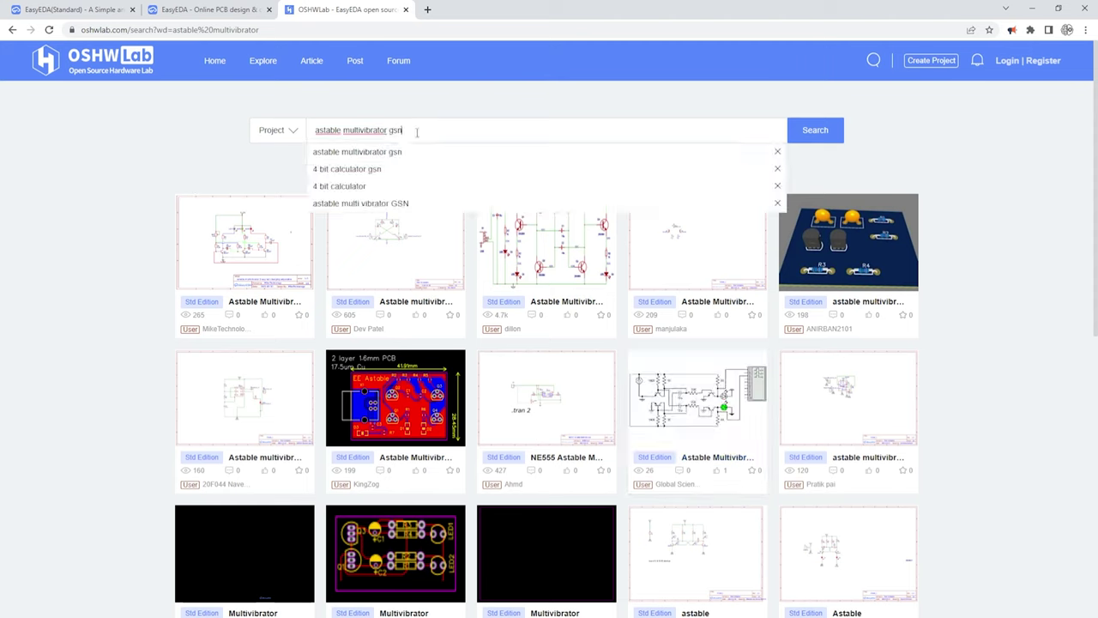
key(Return)
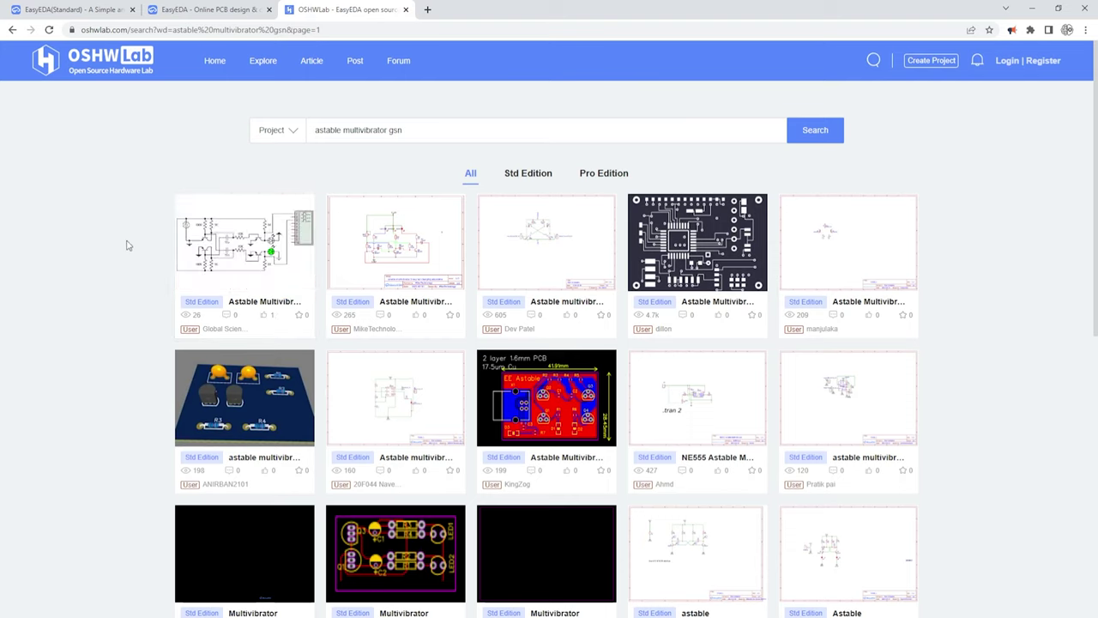
- Open the project "Astable Multivibrator GSN", look over its description and schematic, and open Sheet_1 in the editor
click(233, 235)
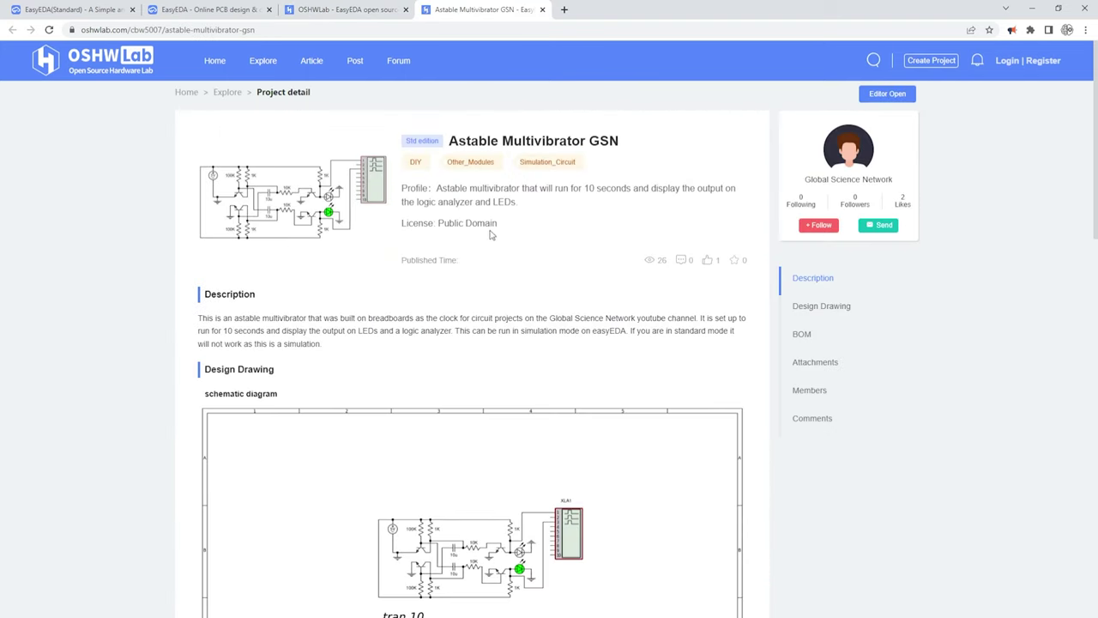
scroll(600, 283, down, 4)
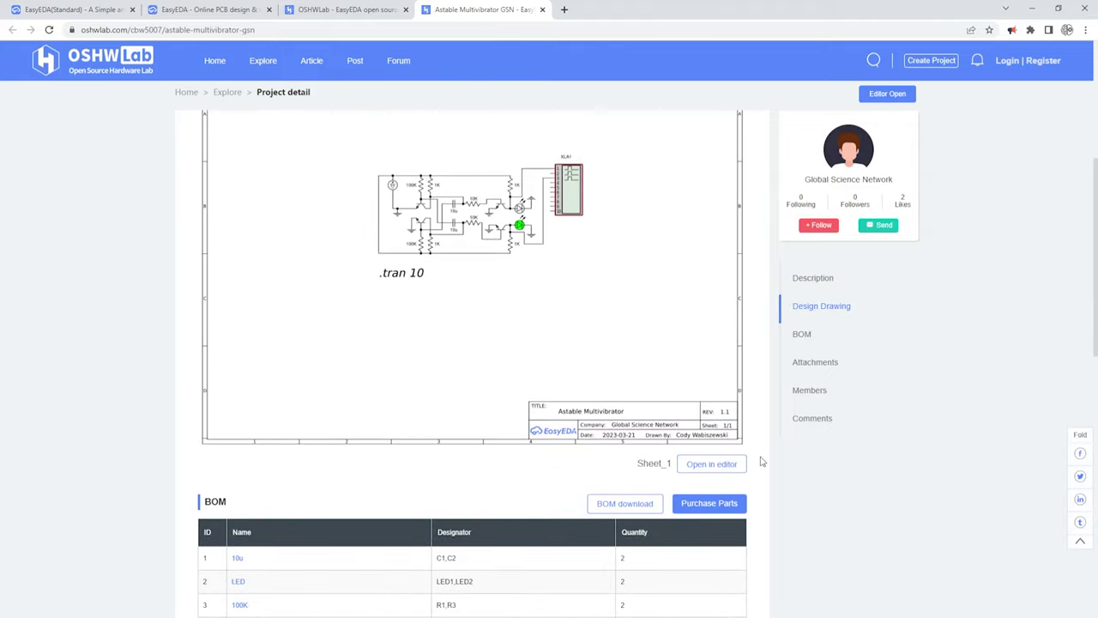
click(728, 466)
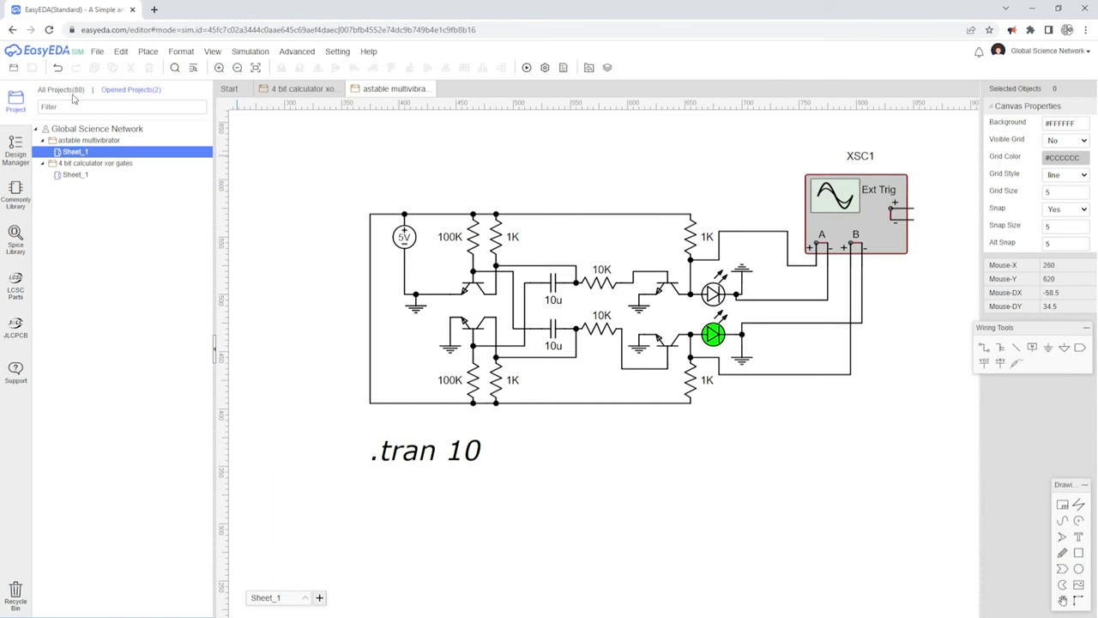
- Look through the list of all projects, return to the opened ones, and start a project backup from the EasyEDA editor
click(65, 90)
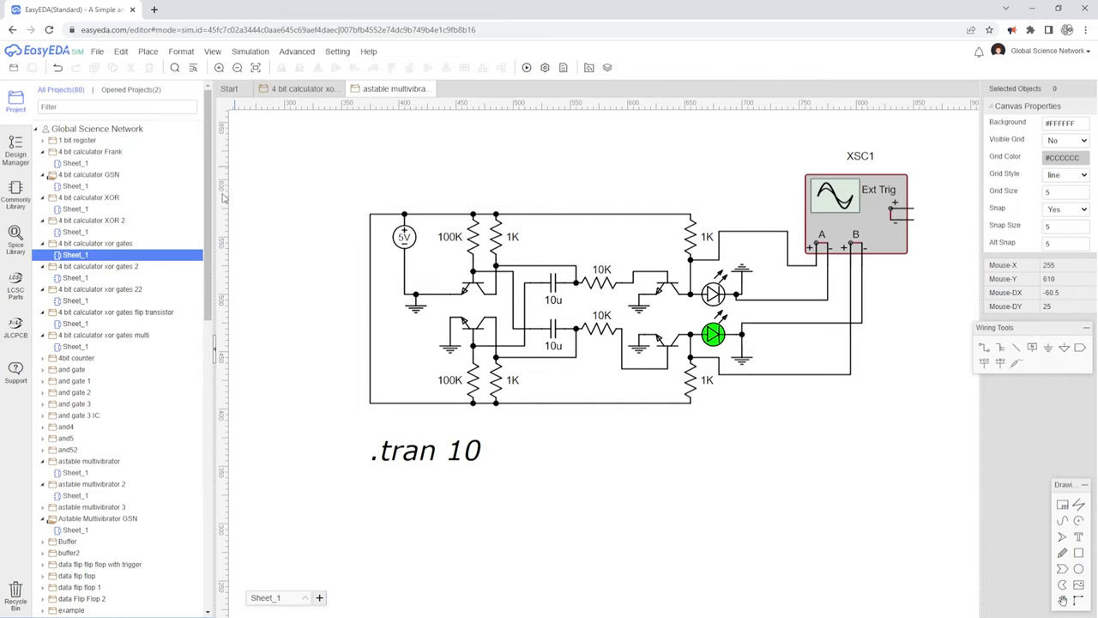
click(131, 90)
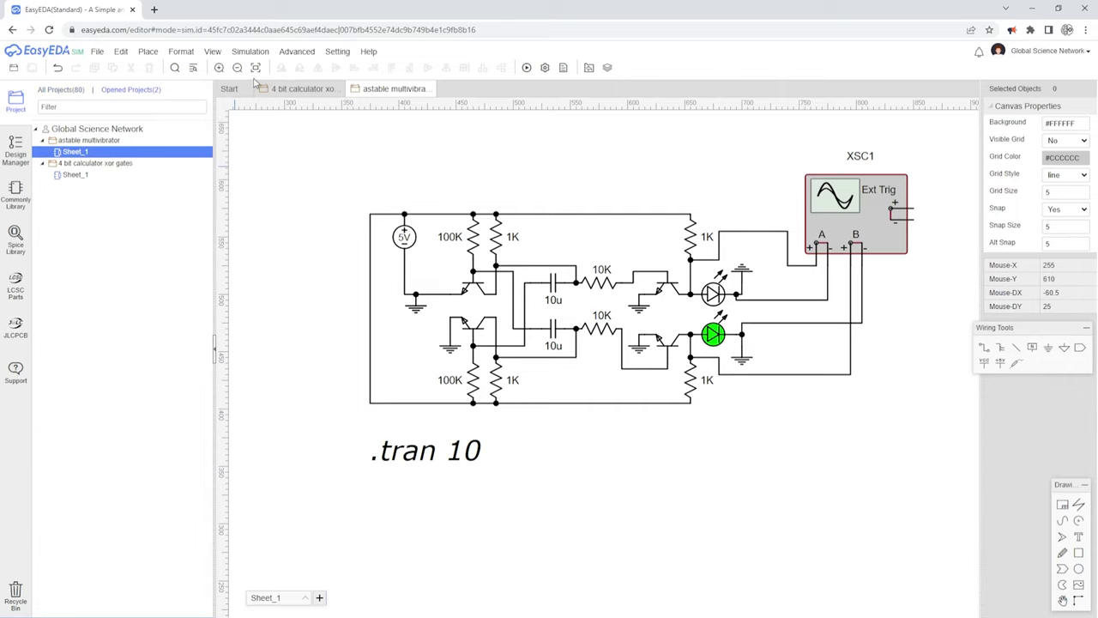
click(297, 53)
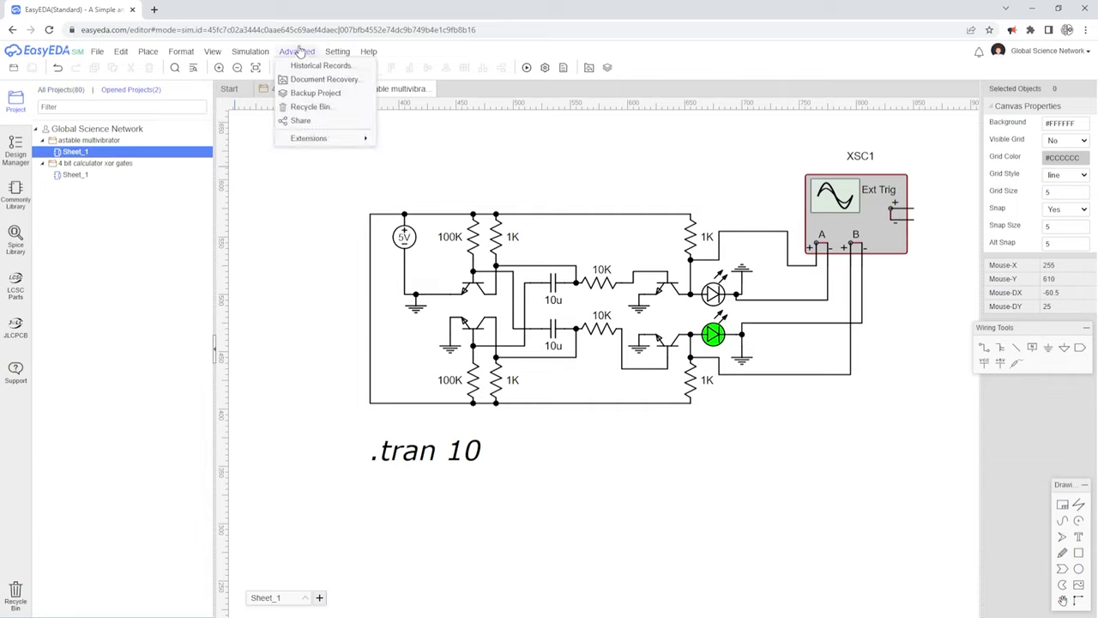
click(314, 92)
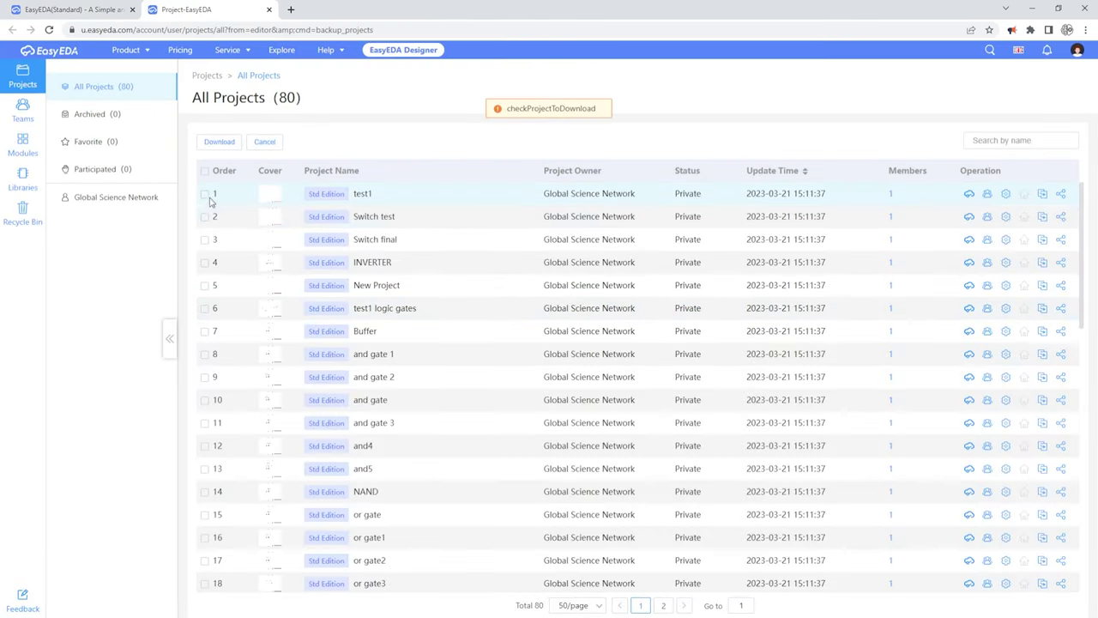
- Back up the projects test1, Switch test and Switch final, and download the backup zip file
click(206, 196)
click(205, 218)
click(205, 241)
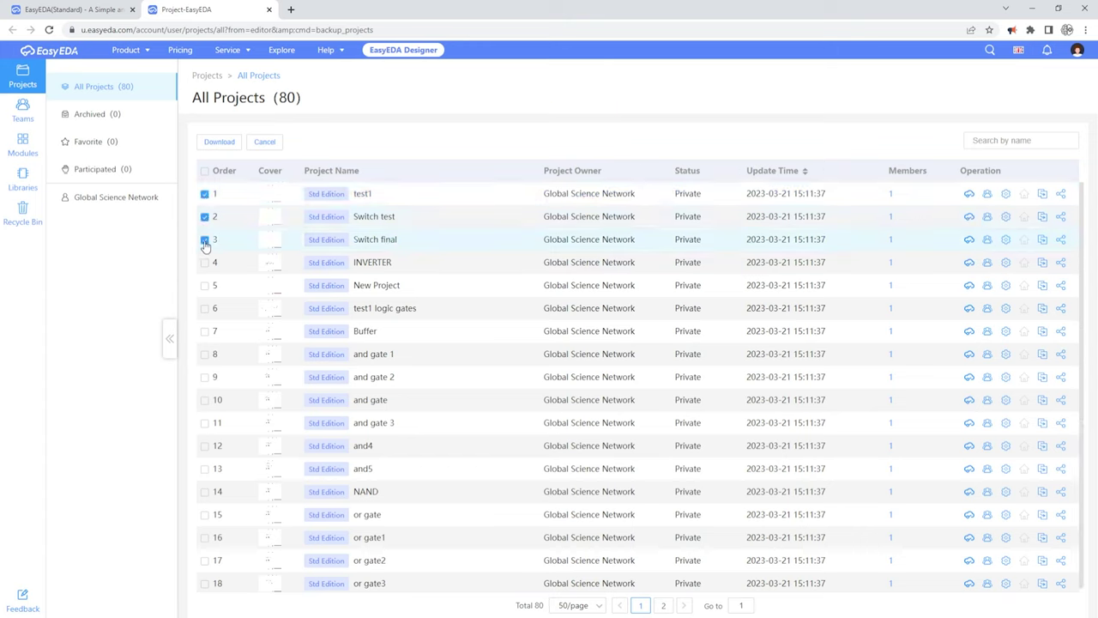
click(218, 143)
click(549, 373)
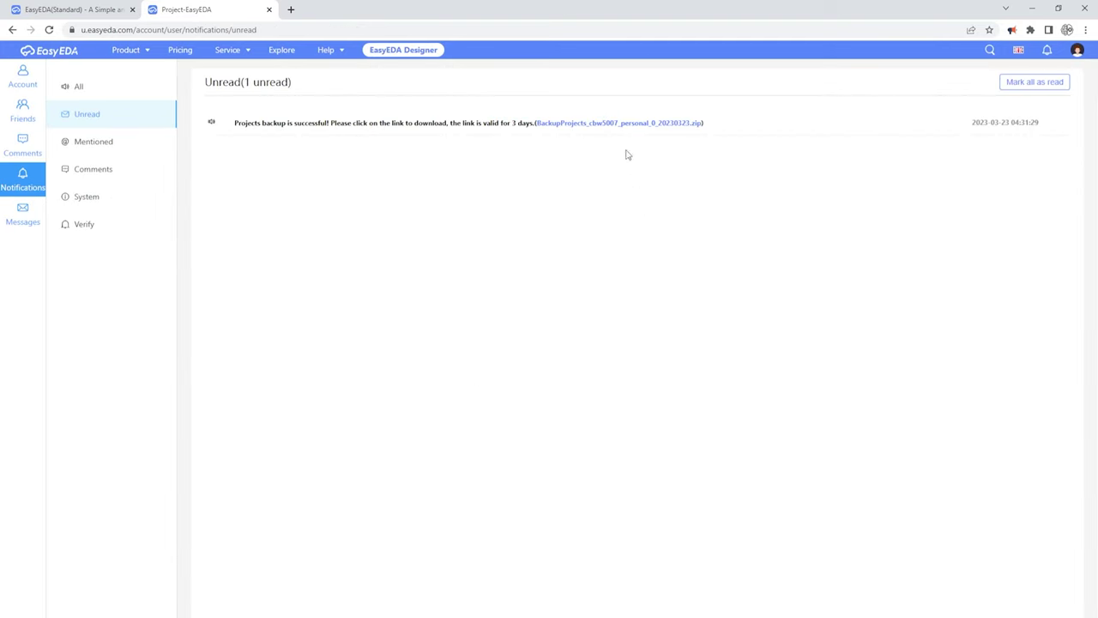
click(618, 123)
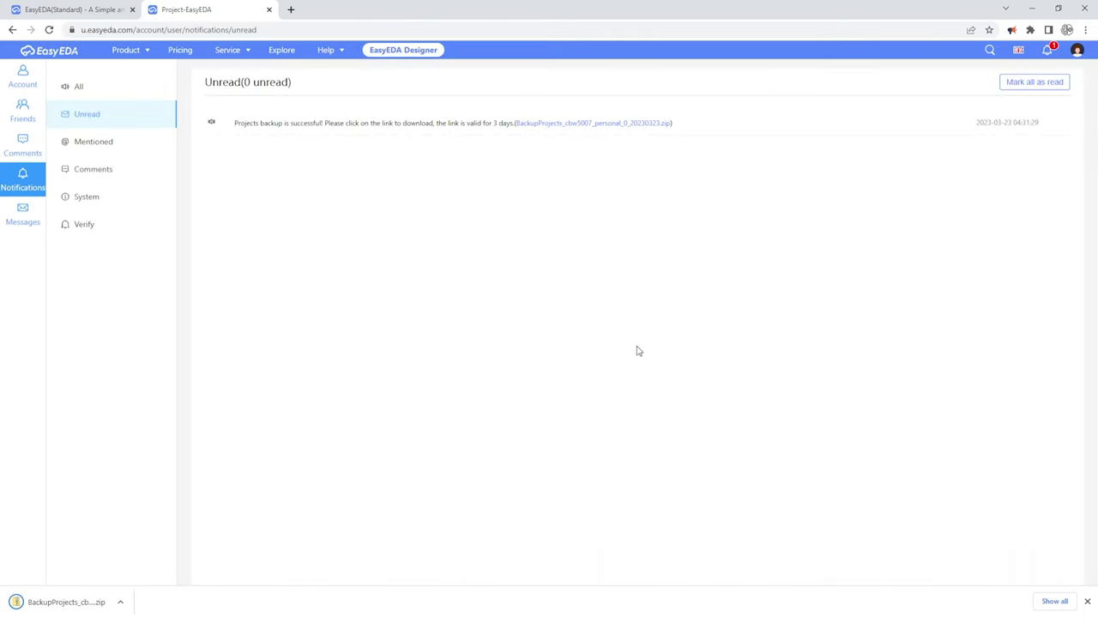